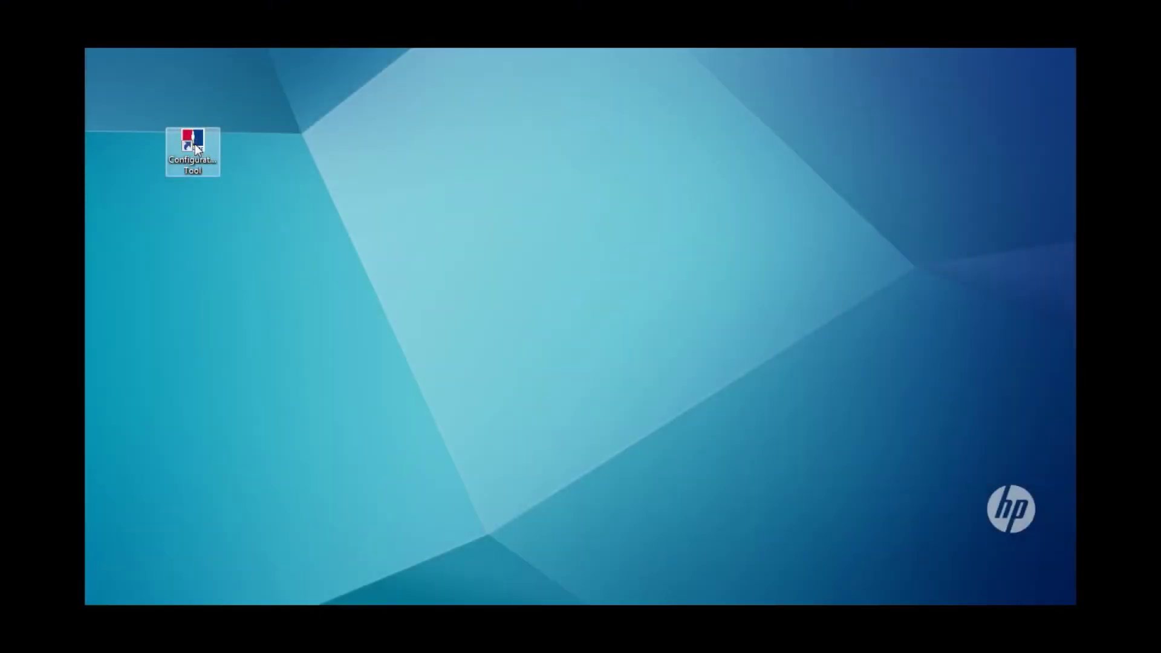
Step: Launch the Brigade Configuration Tool and maximize its window
double_click(195, 145)
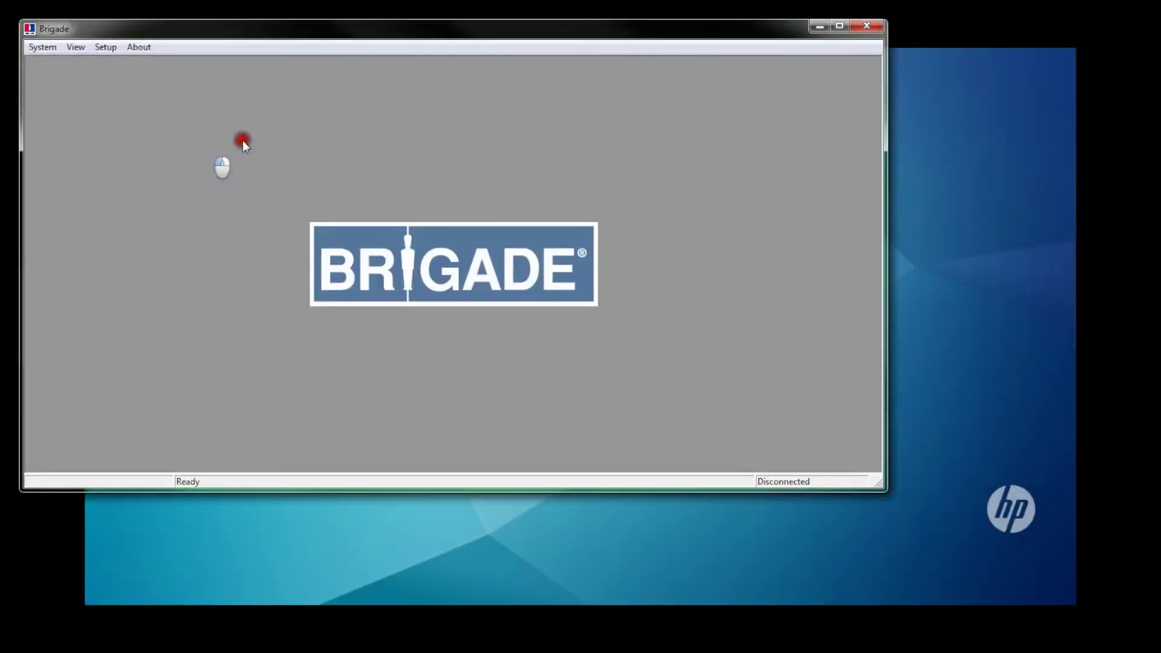
click(837, 25)
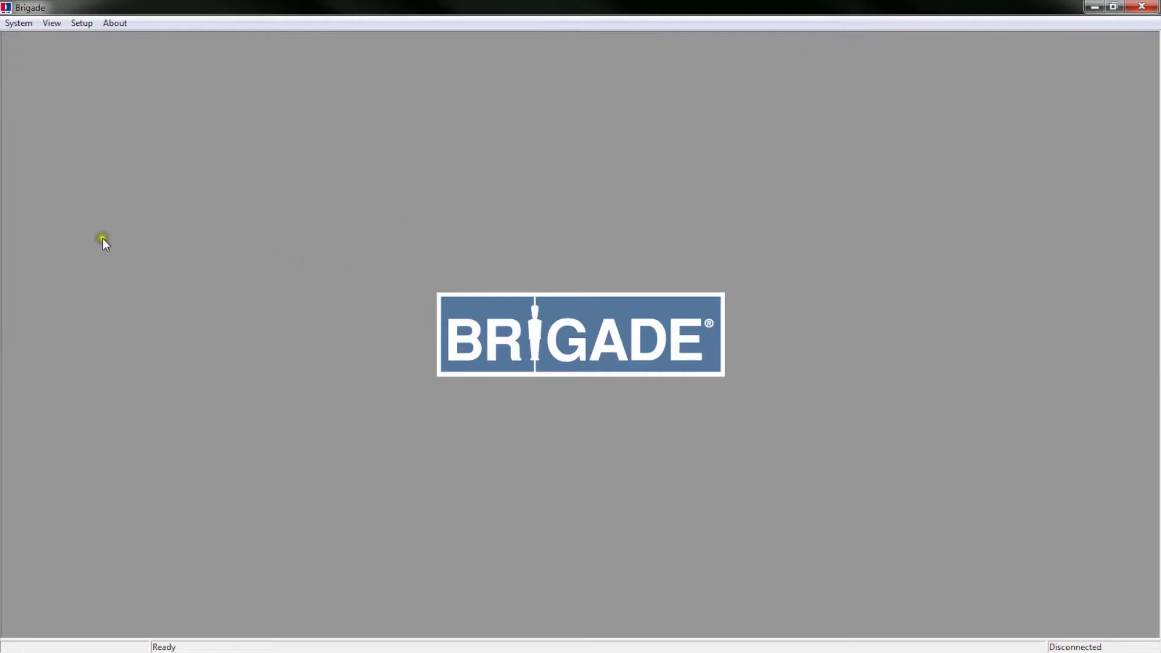
Step: Connect to the sensor over COM7 and acknowledge the configuration-read confirmation
click(19, 24)
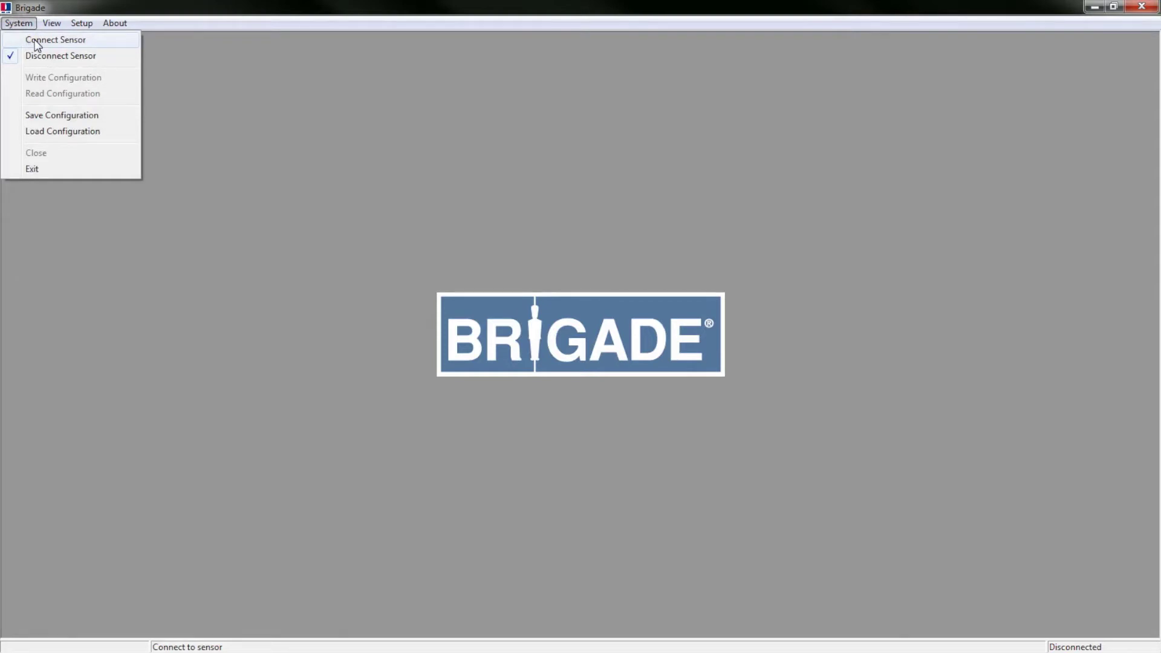
click(35, 41)
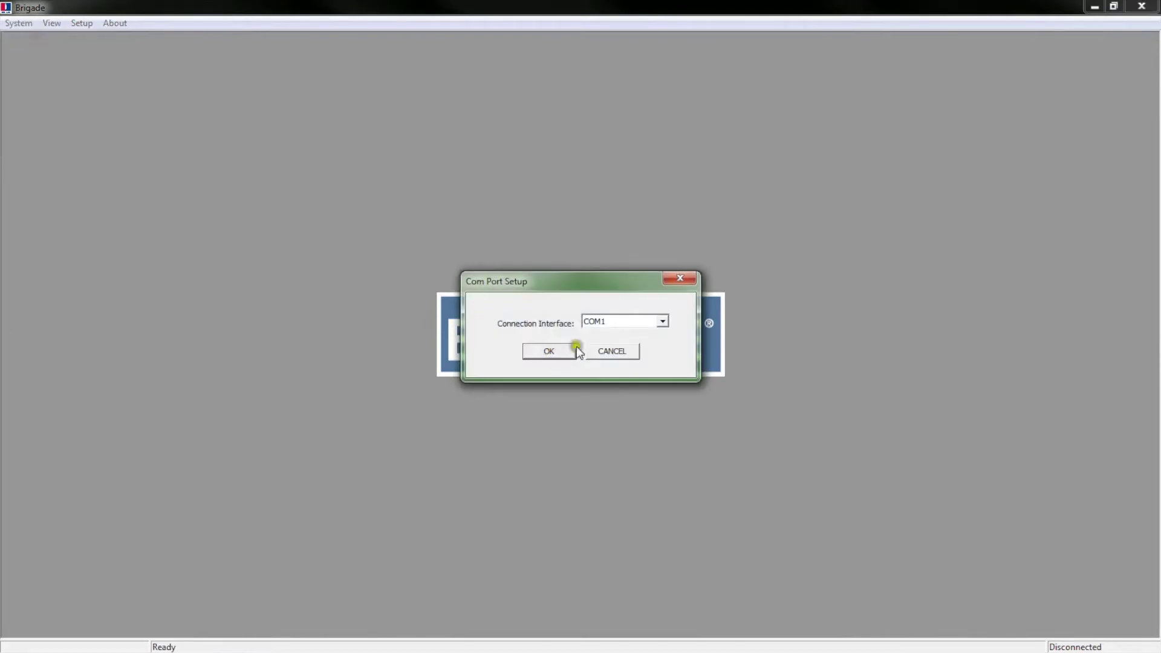
click(661, 323)
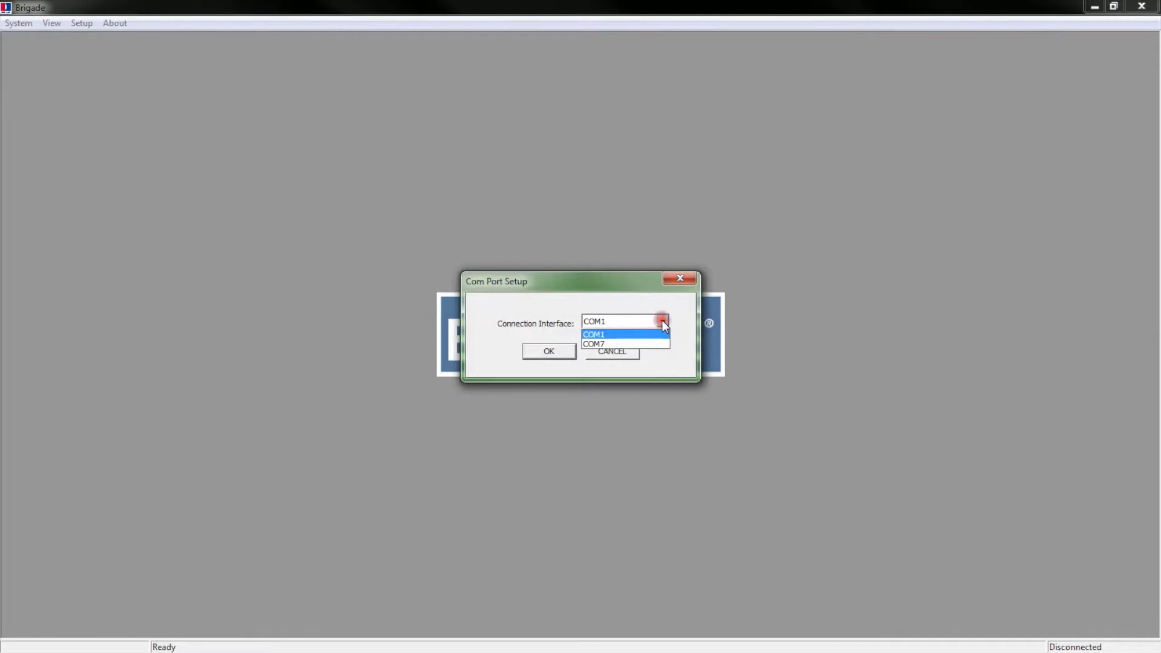
click(609, 345)
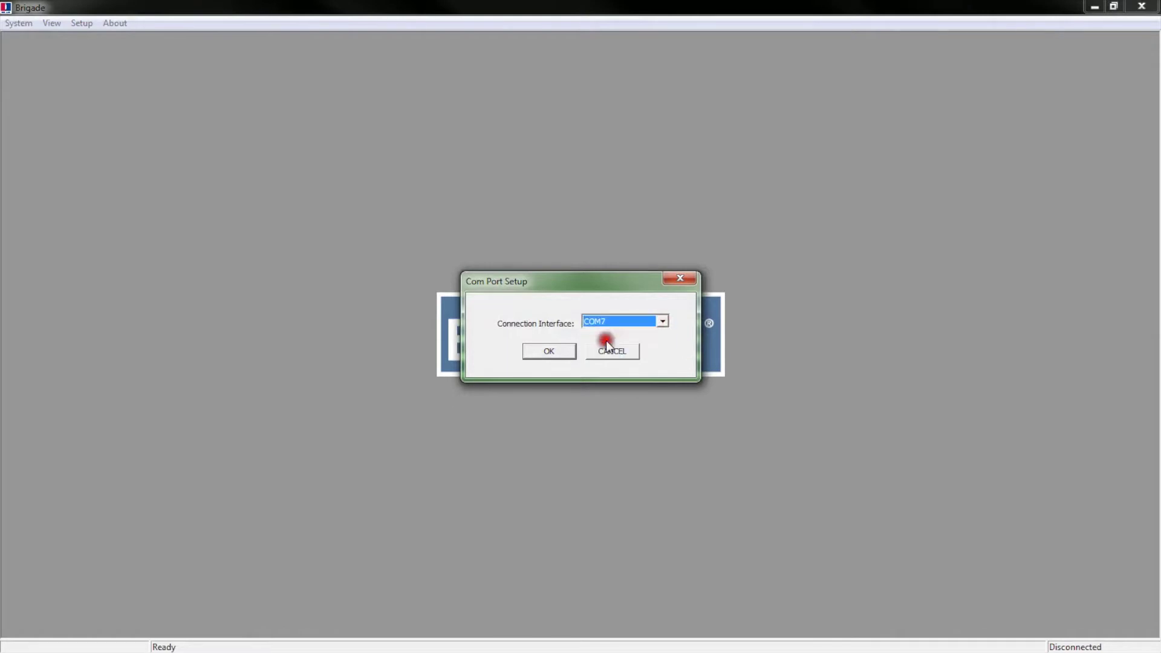
click(551, 351)
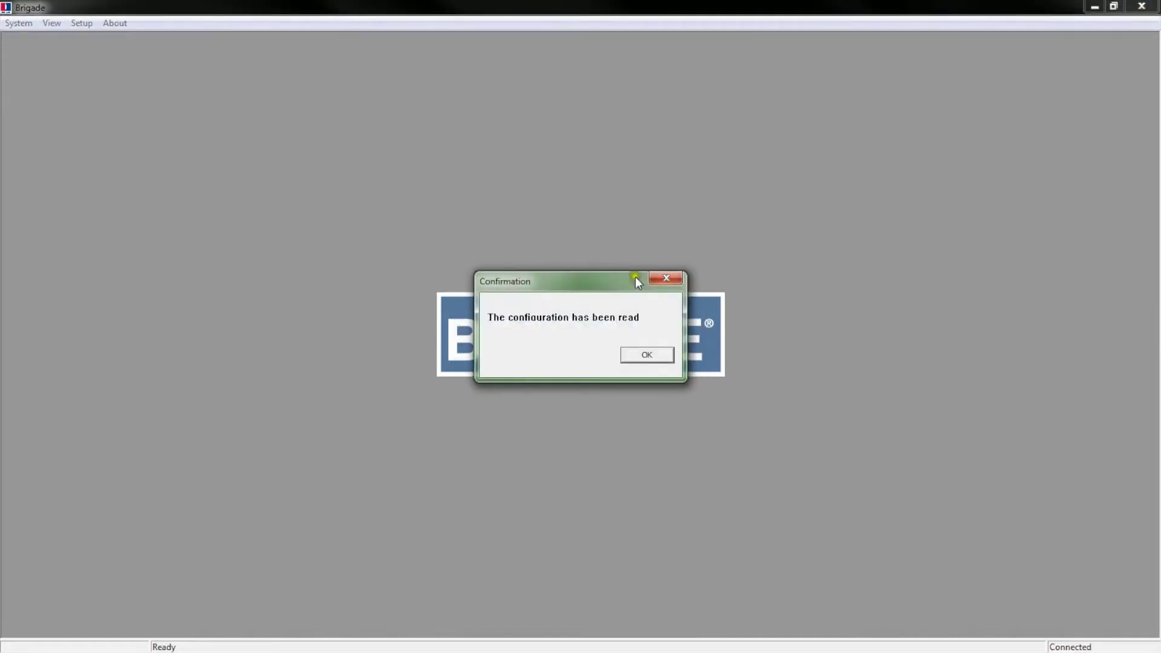
click(634, 355)
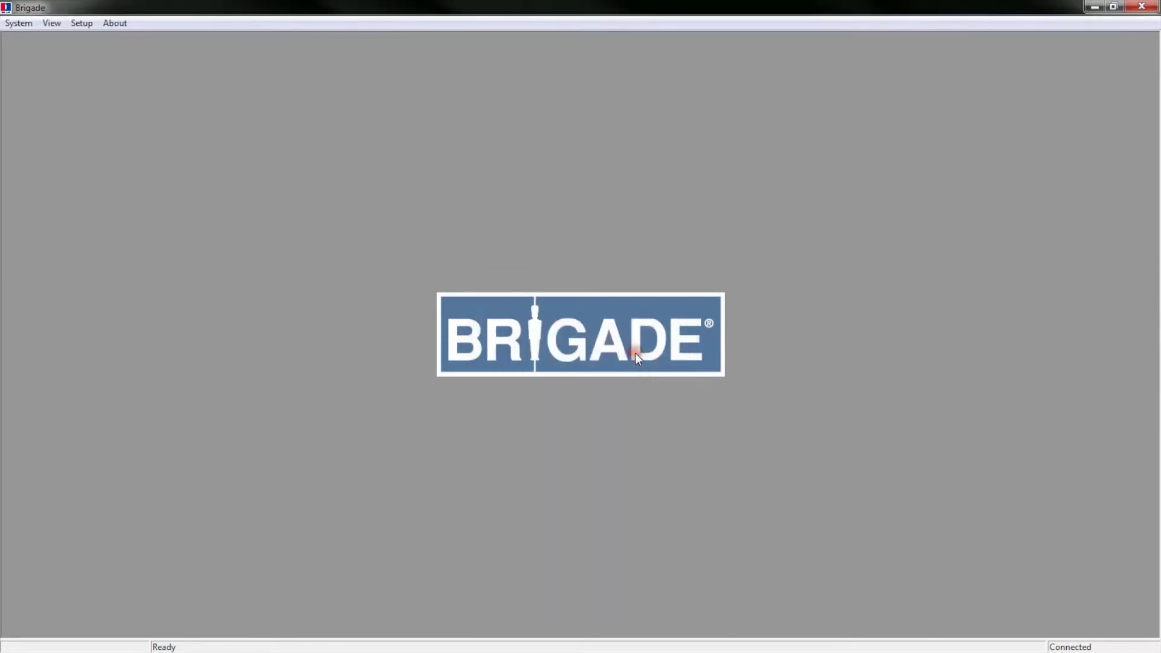
Step: Open the Detection Zone and Blind Zone diagrams from the View menu
click(49, 24)
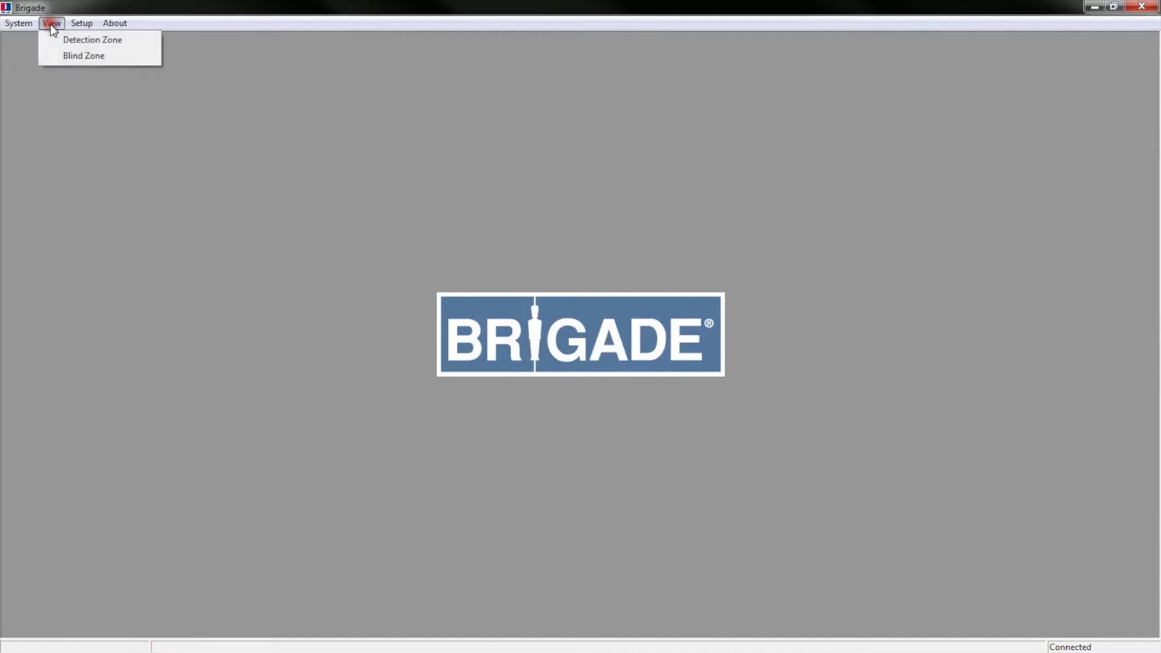
click(95, 42)
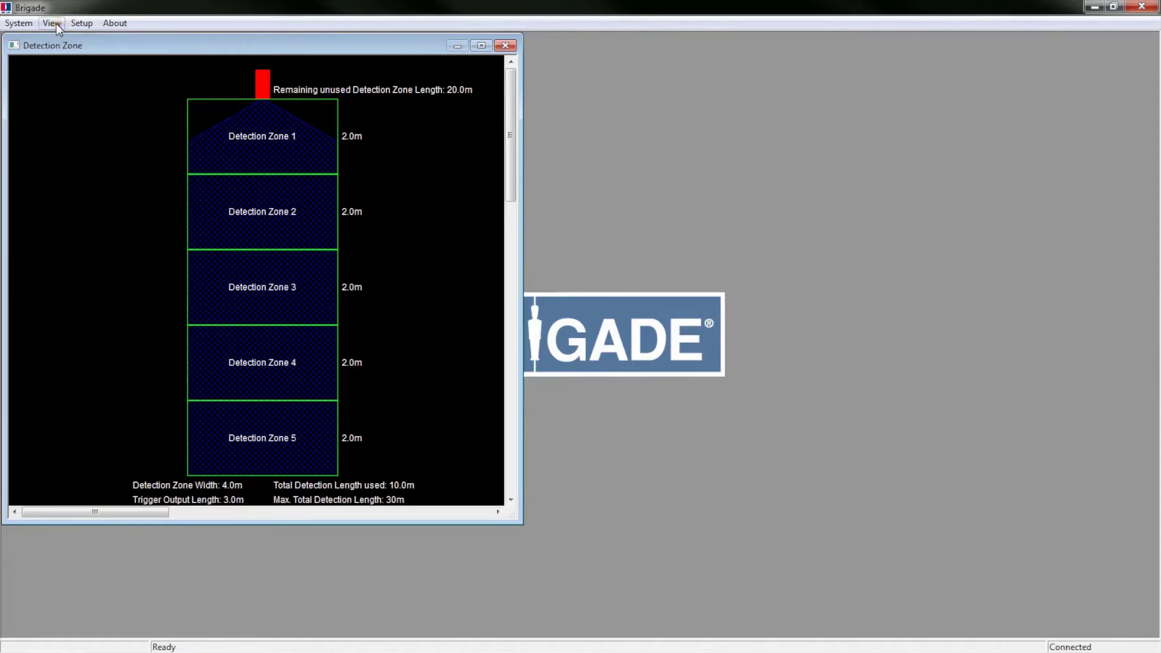
click(56, 23)
click(71, 54)
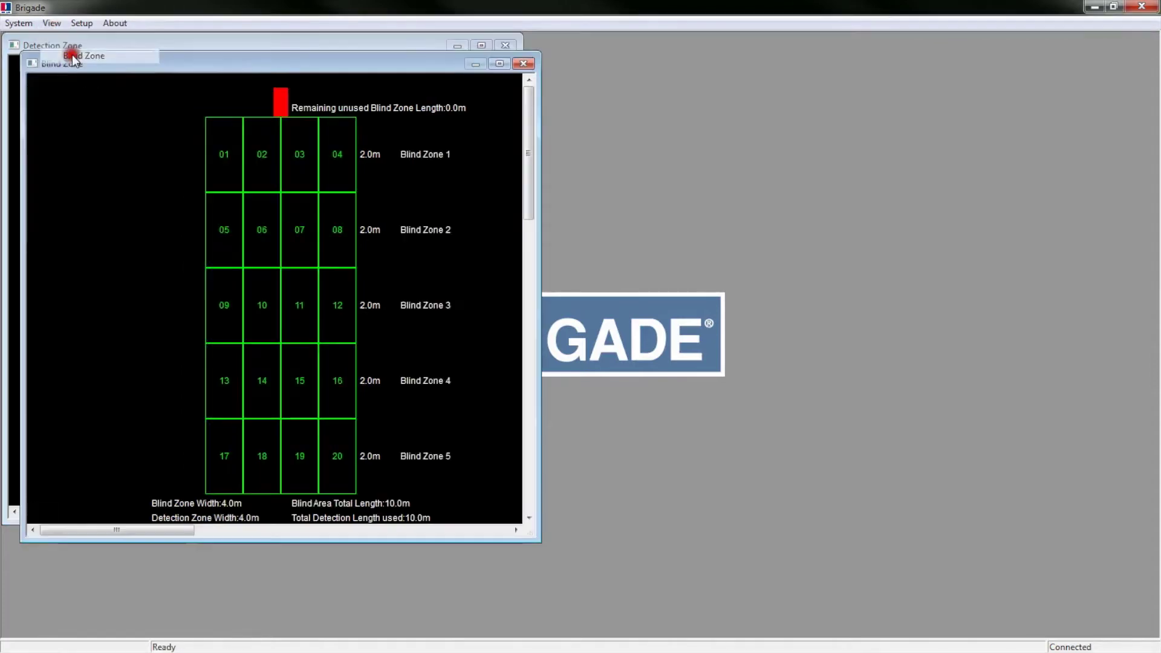
Step: Switch between the two zone windows, ending with the Detection Zone diagram in front
click(171, 41)
click(81, 24)
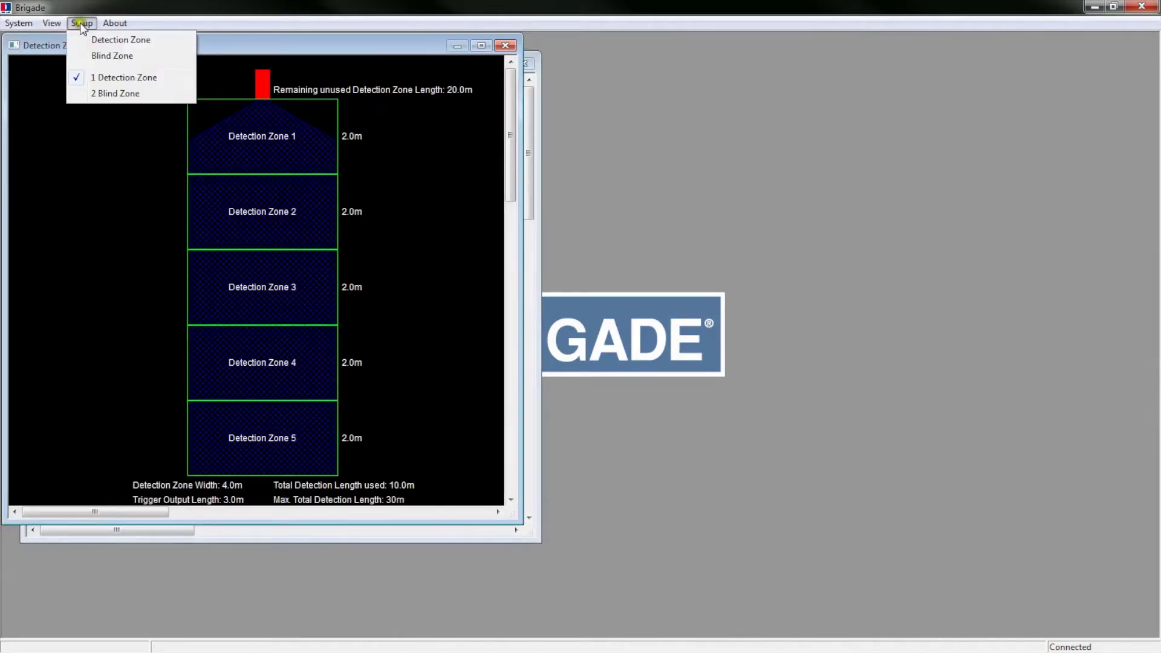
click(107, 93)
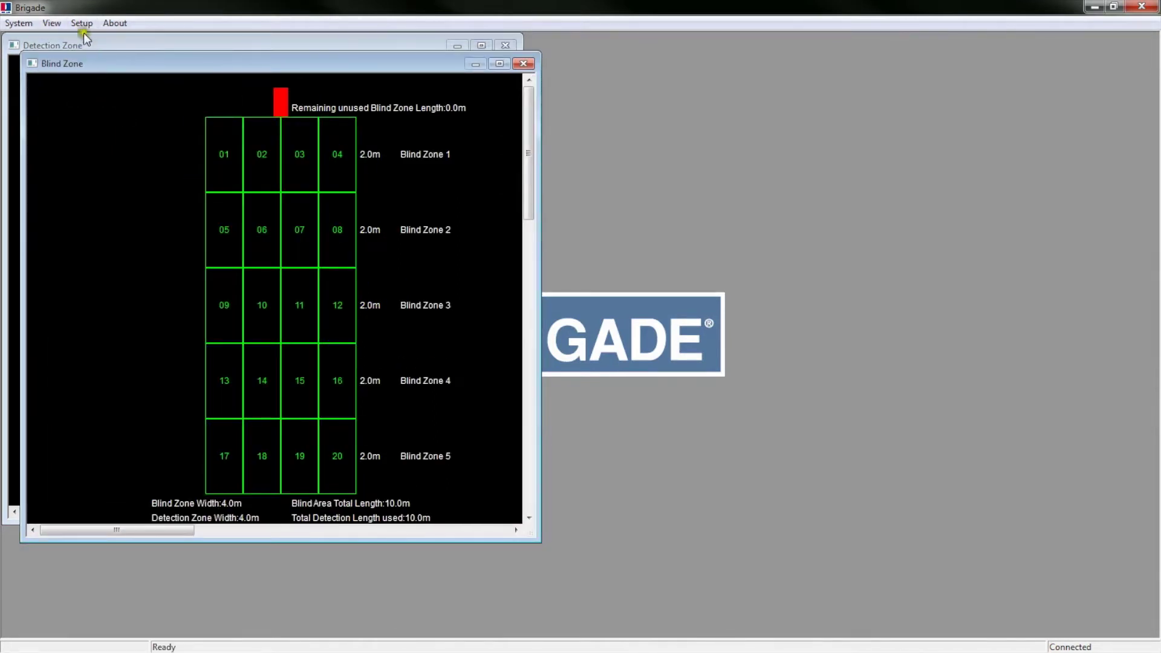
click(82, 24)
click(102, 78)
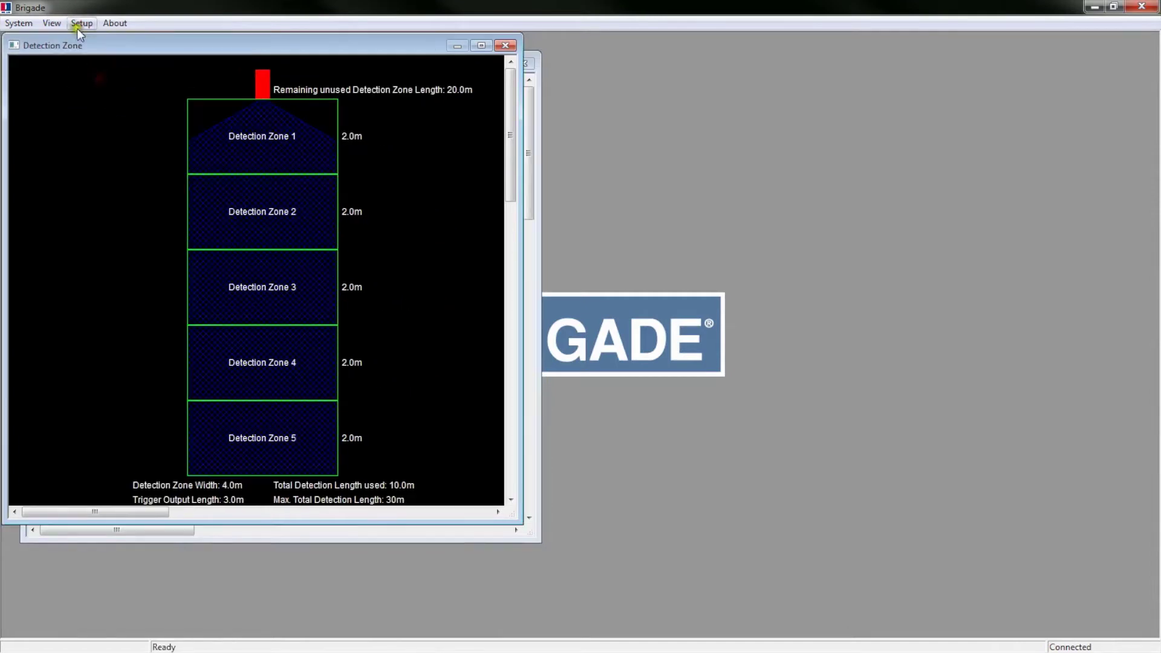
click(75, 24)
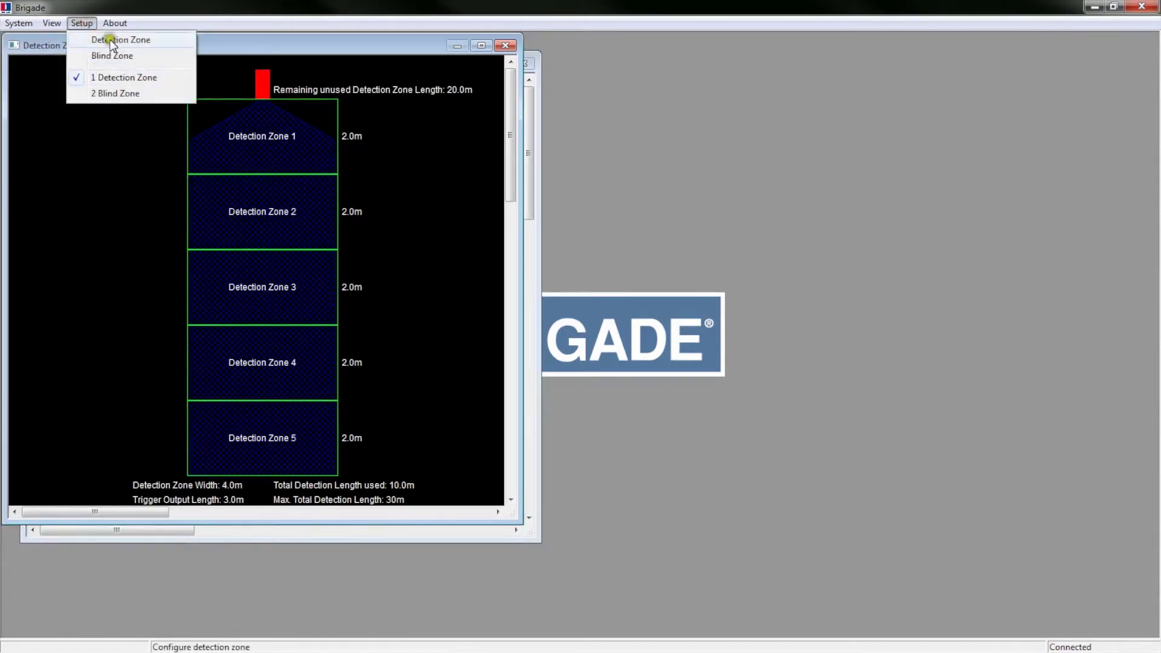
Step: Open Setup - Detection Zone, move it aside, and try 3 m, 4 m and 5 m total lengths
click(113, 44)
drag(188, 45, 787, 52)
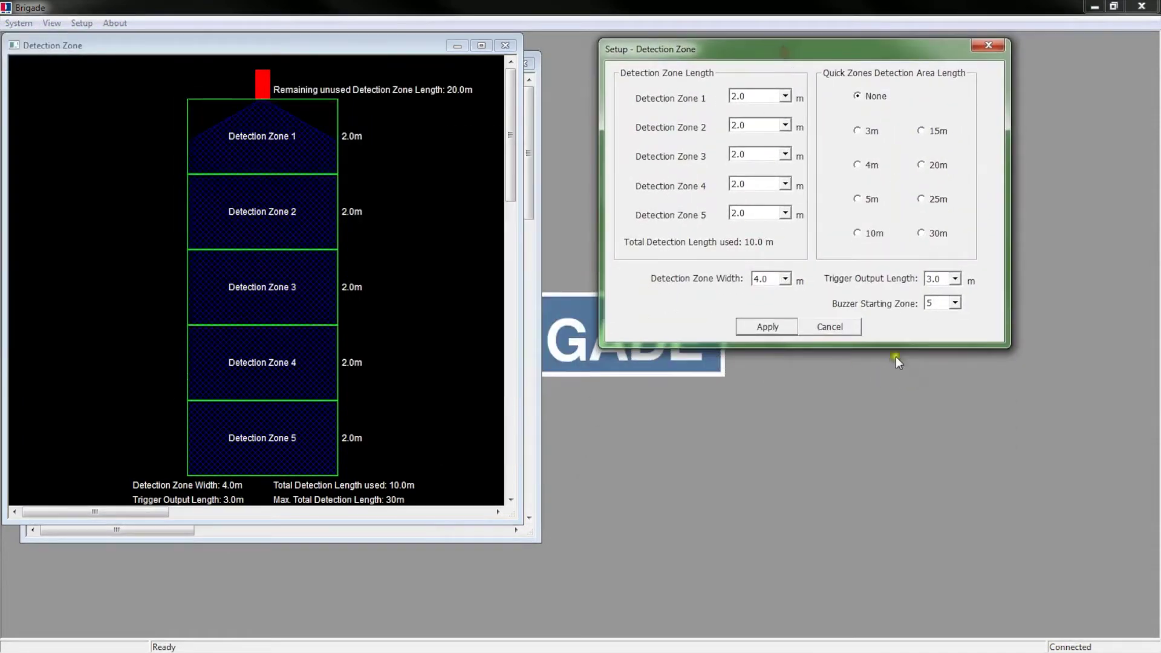
click(858, 132)
click(768, 326)
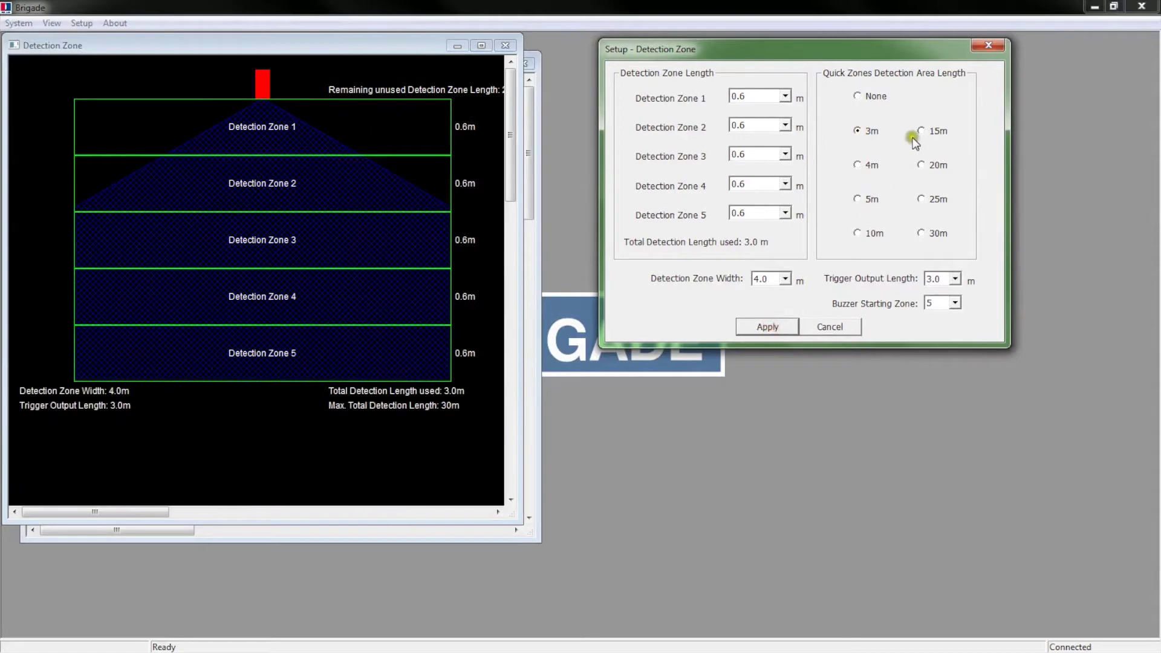
click(858, 165)
click(768, 327)
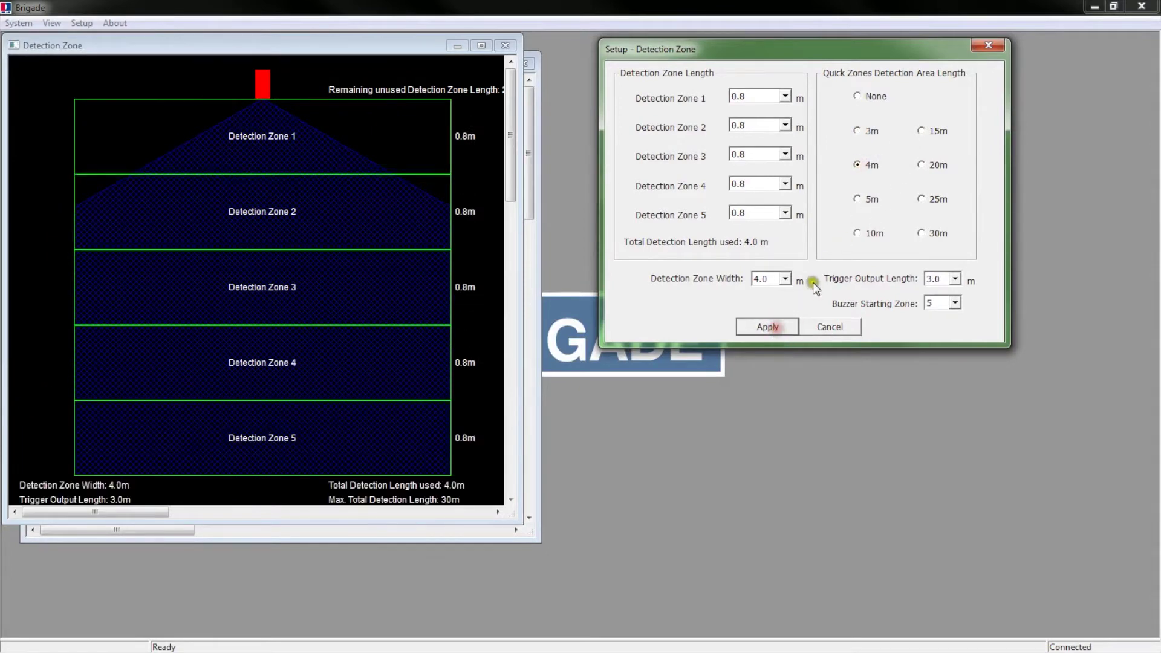
click(858, 199)
click(768, 327)
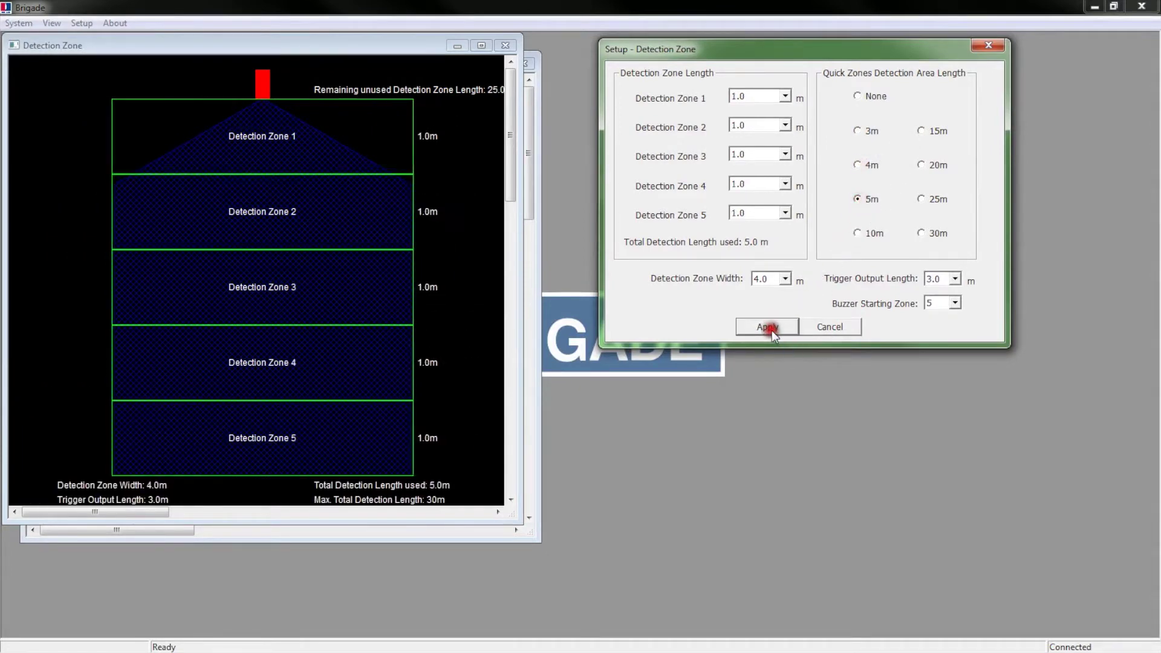
Step: Try 15 m and 30 m lengths, accepting width increases, then apply the 25 m preset
click(921, 132)
click(768, 327)
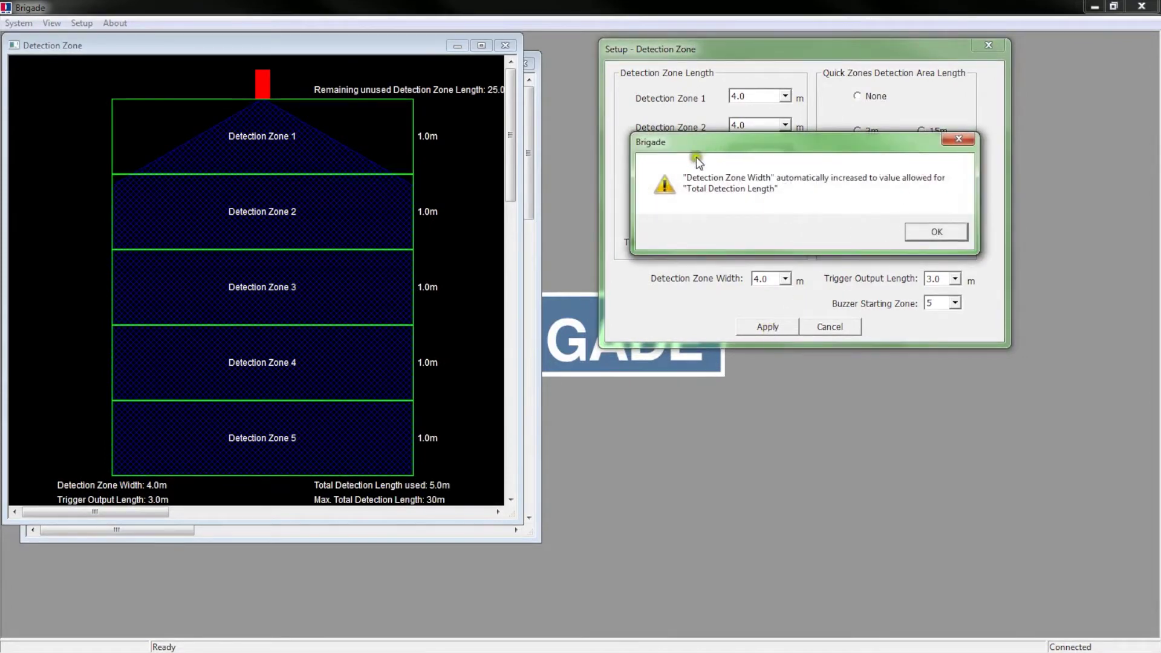
click(937, 231)
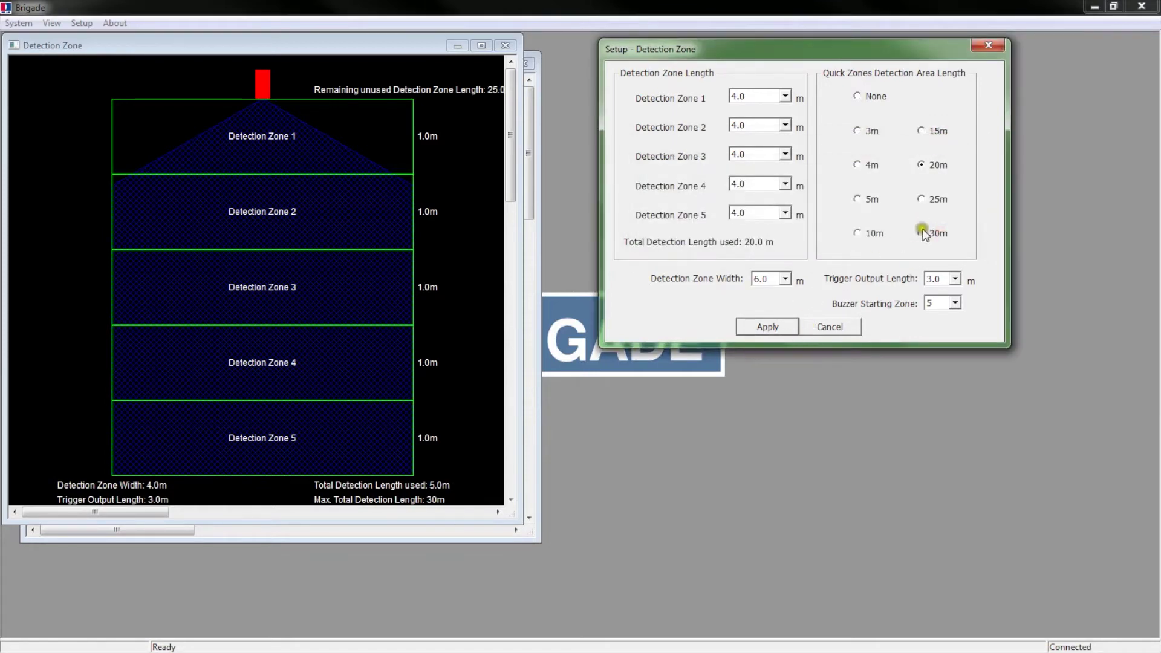
click(920, 233)
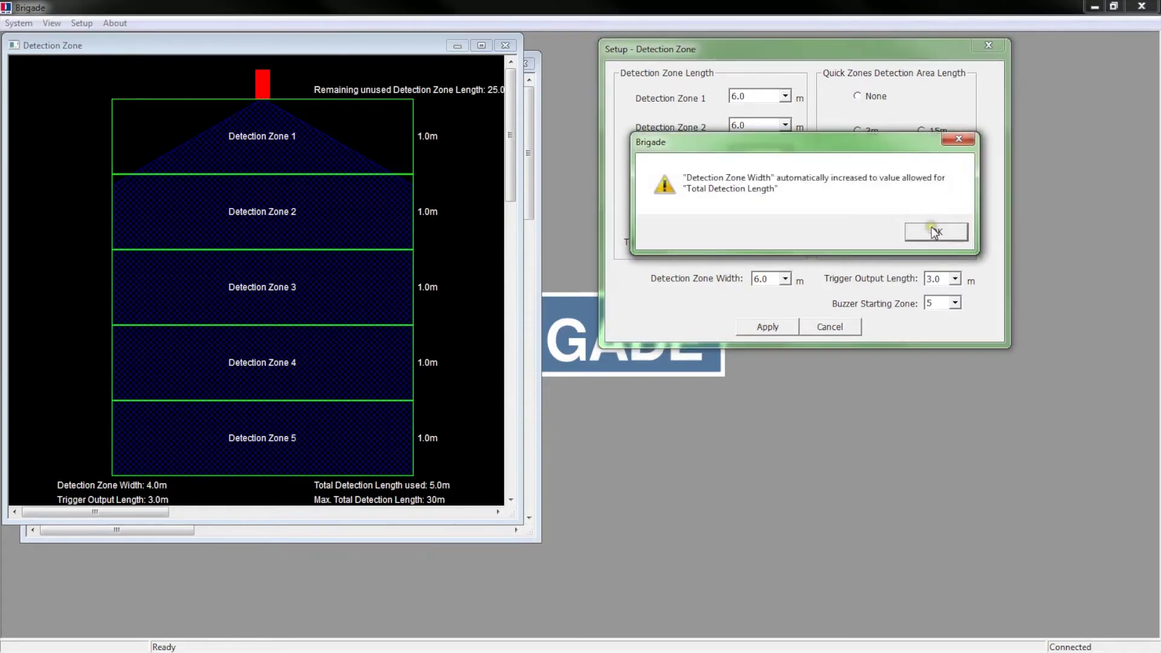
click(931, 227)
click(765, 327)
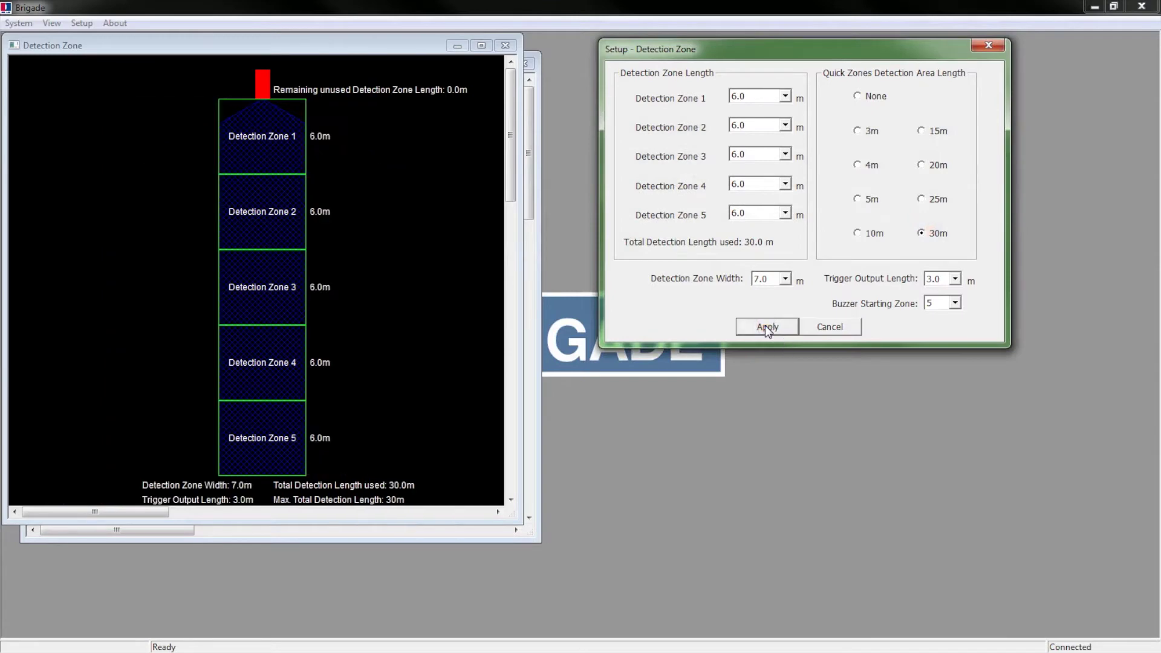
click(921, 199)
click(767, 326)
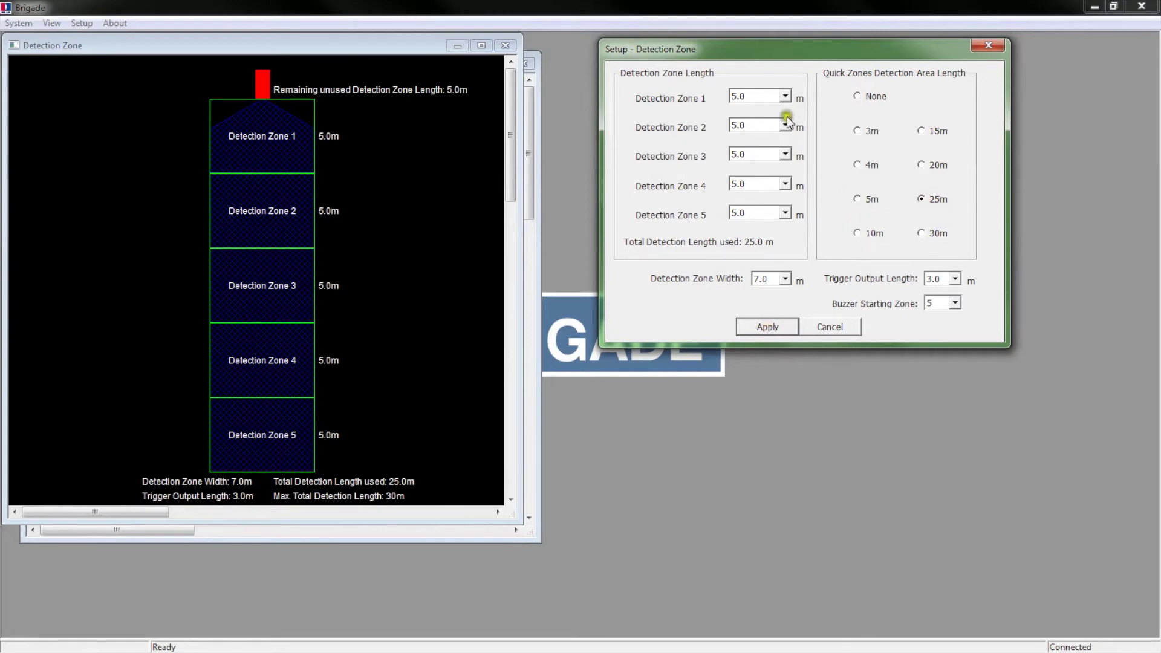
click(786, 95)
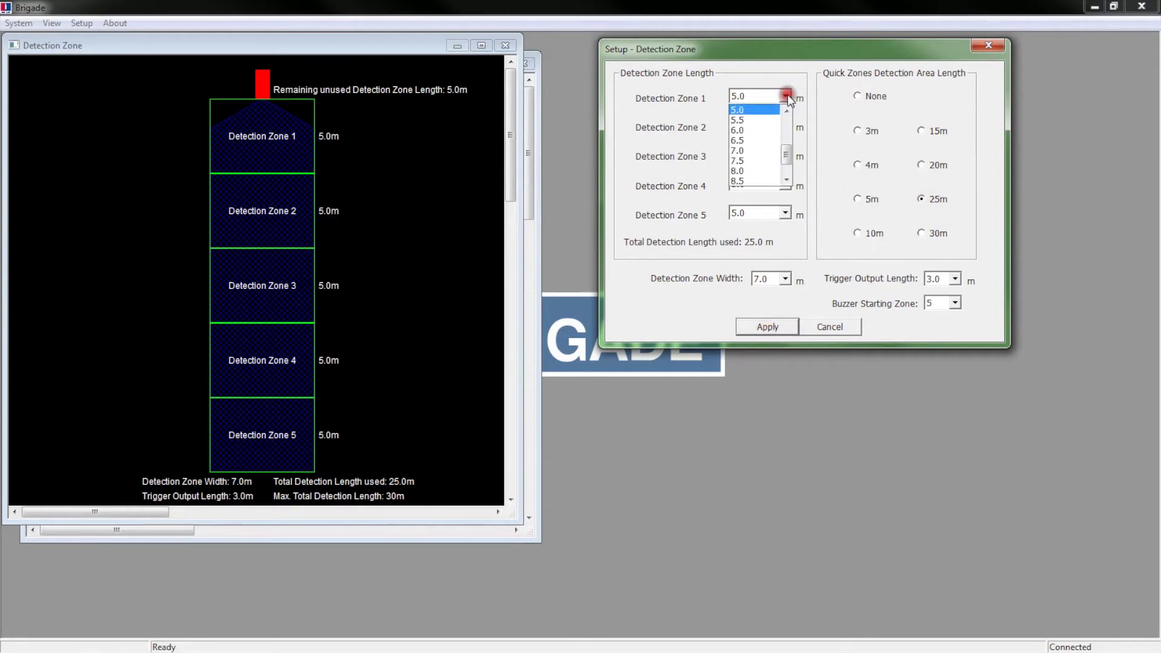
Step: Set detection zones 1, 2 and 3 to 1.5 m each
drag(786, 158, 756, 142)
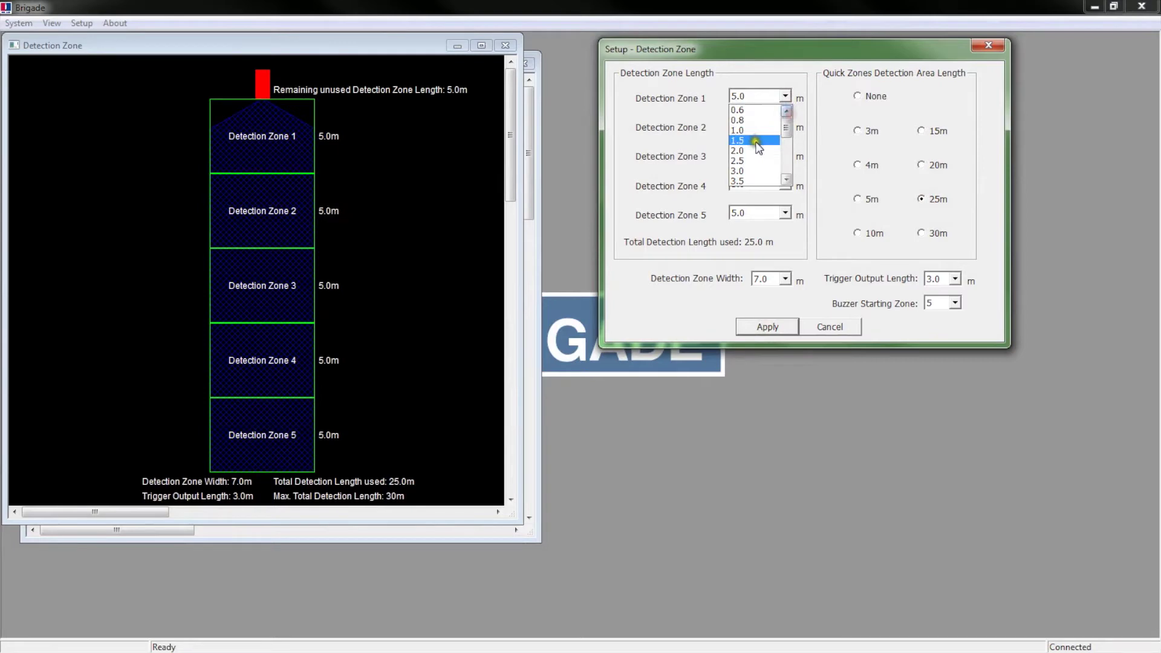
click(753, 140)
click(784, 125)
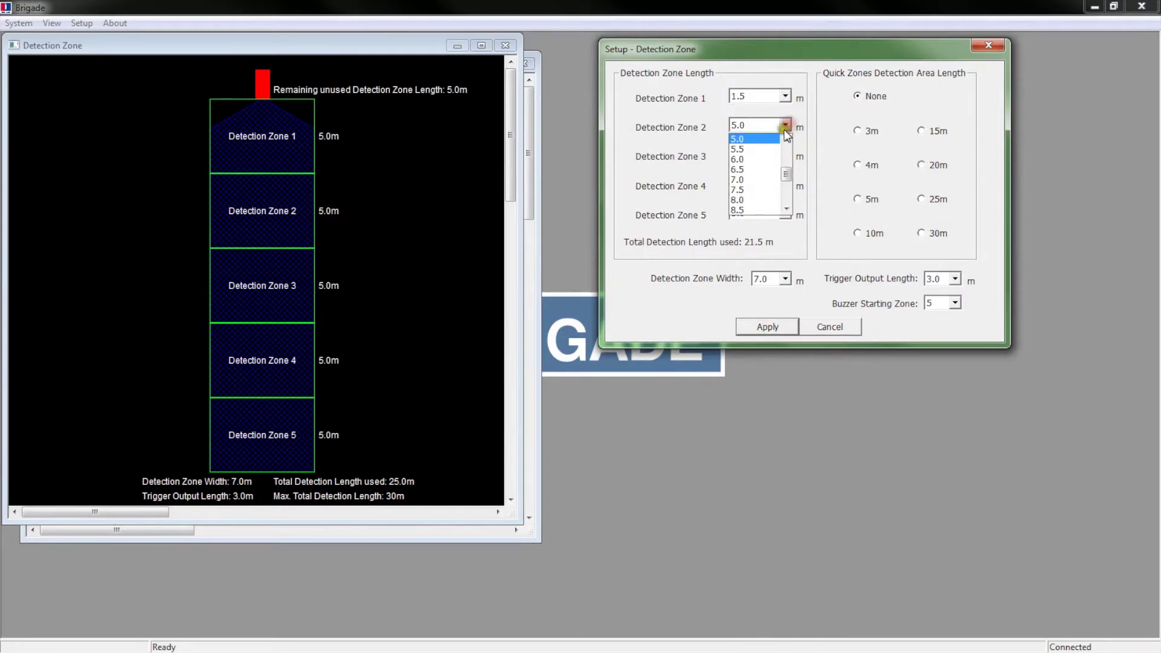
drag(786, 181, 788, 138)
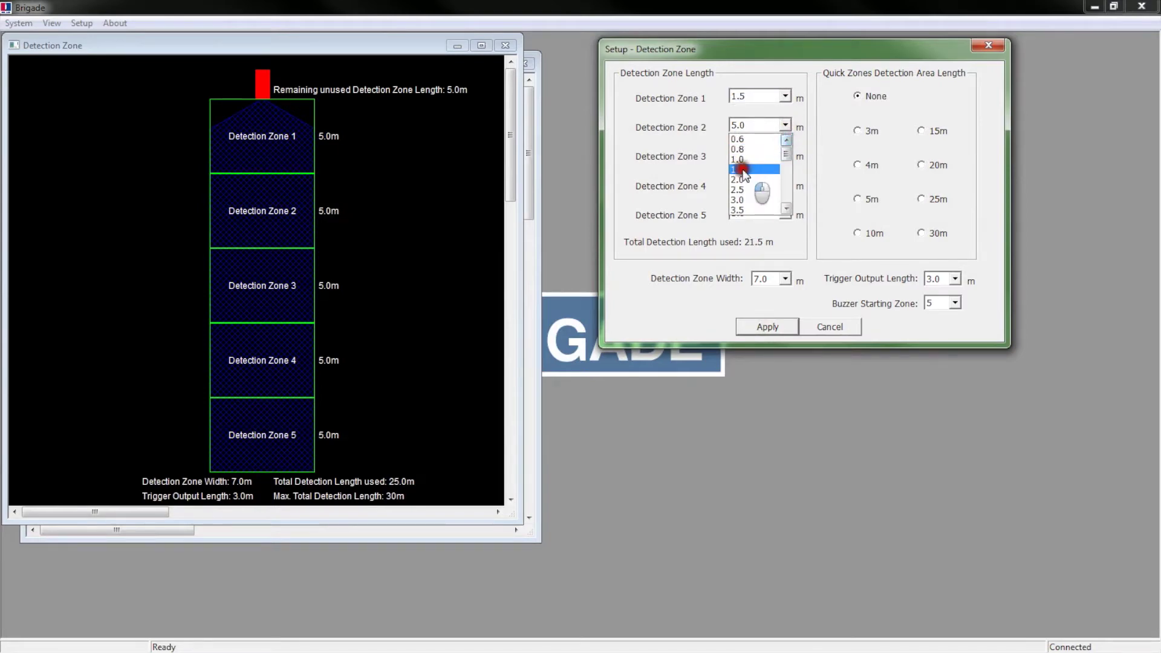
click(739, 162)
click(786, 155)
drag(782, 201, 784, 186)
click(739, 199)
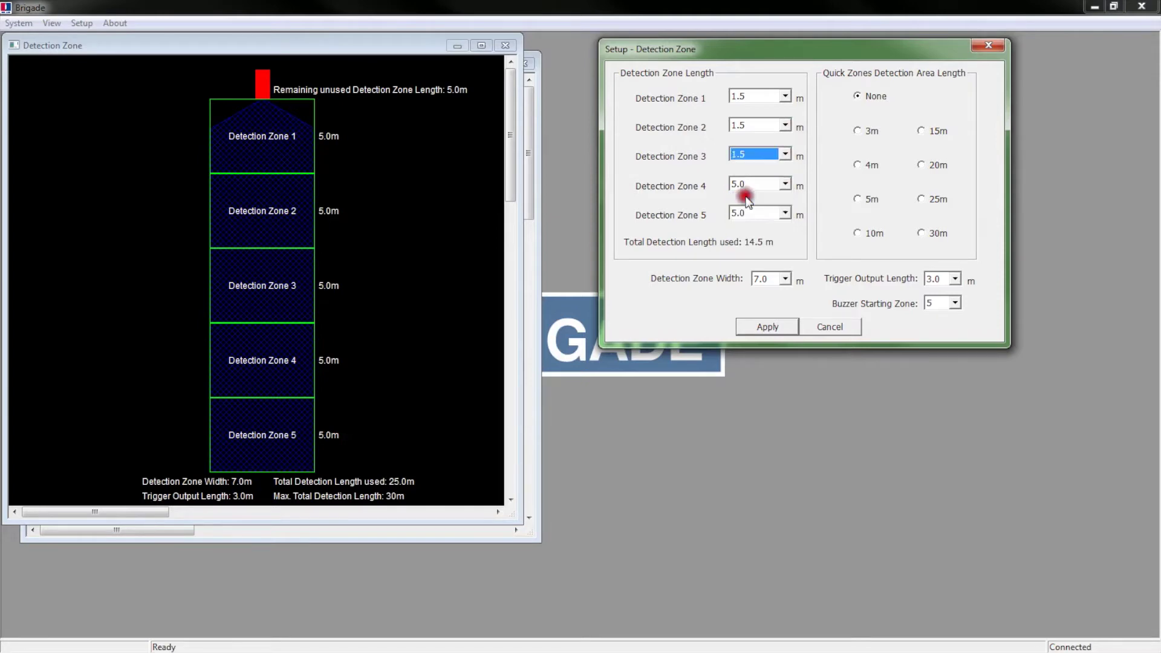
Step: Set zone 4 to 1.5 m and zone 5 to 1.0 m, then apply the 7.0 m layout
click(785, 184)
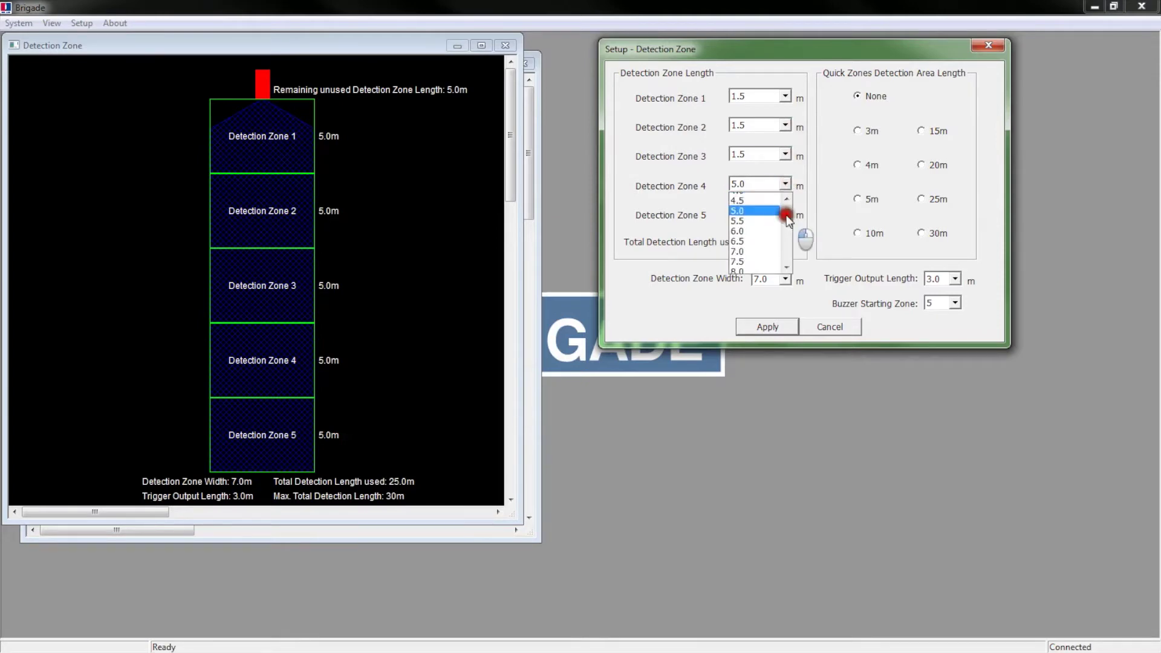
drag(786, 215, 786, 211)
click(755, 200)
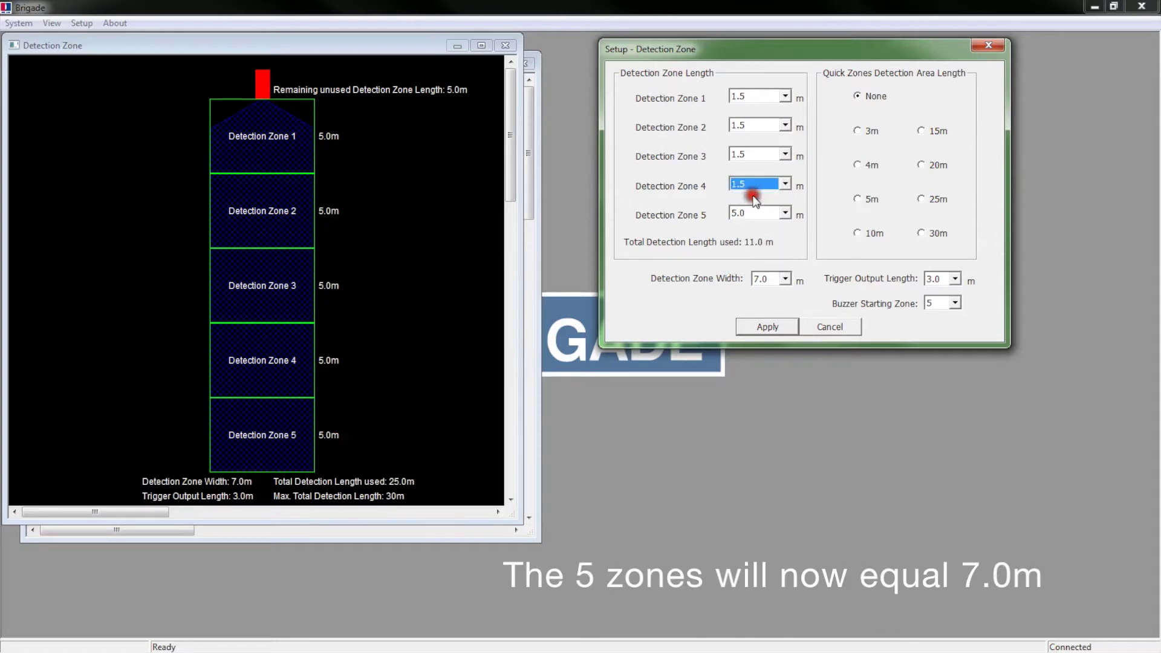
click(784, 215)
scroll(787, 223, up, 6)
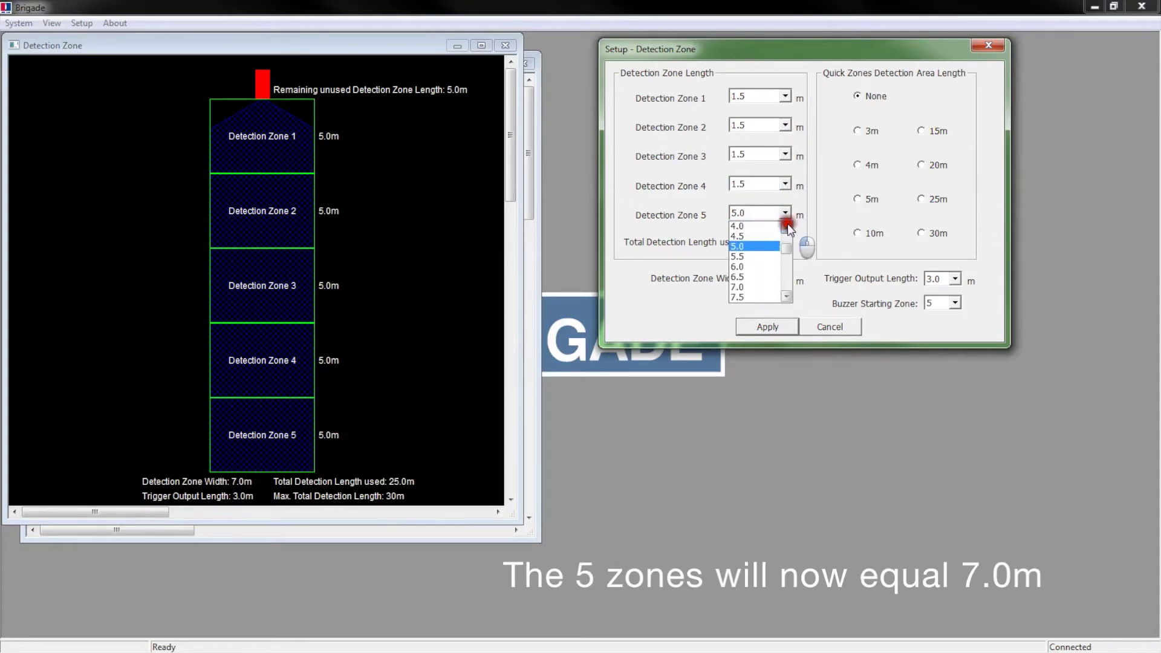
scroll(787, 225, up, 3)
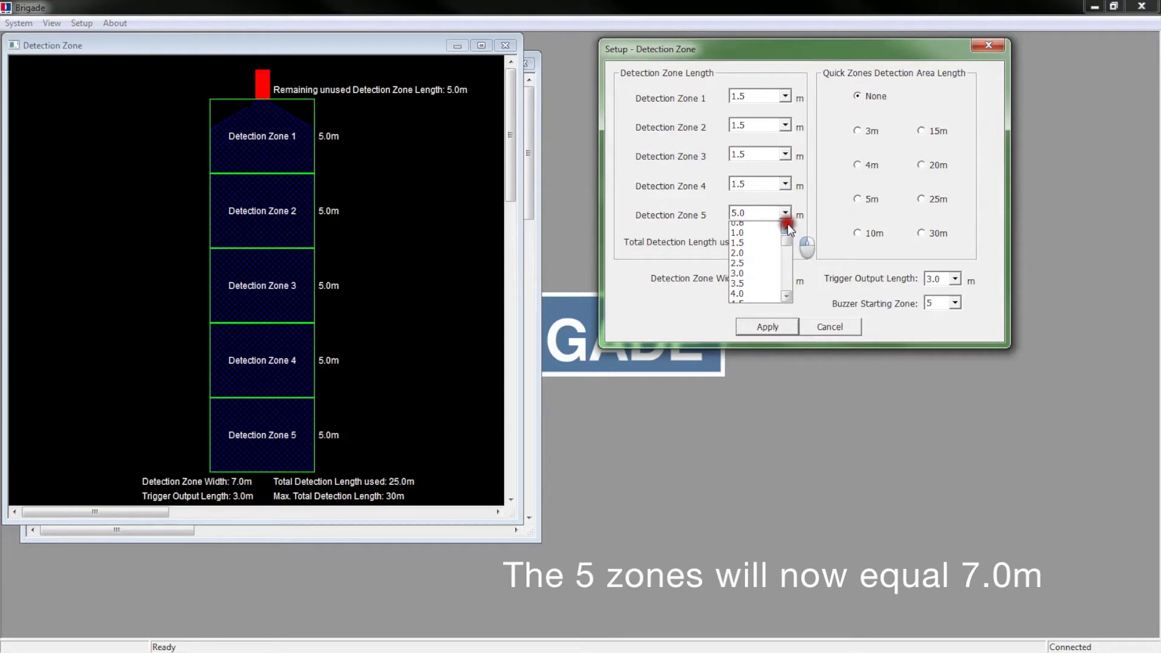
click(746, 237)
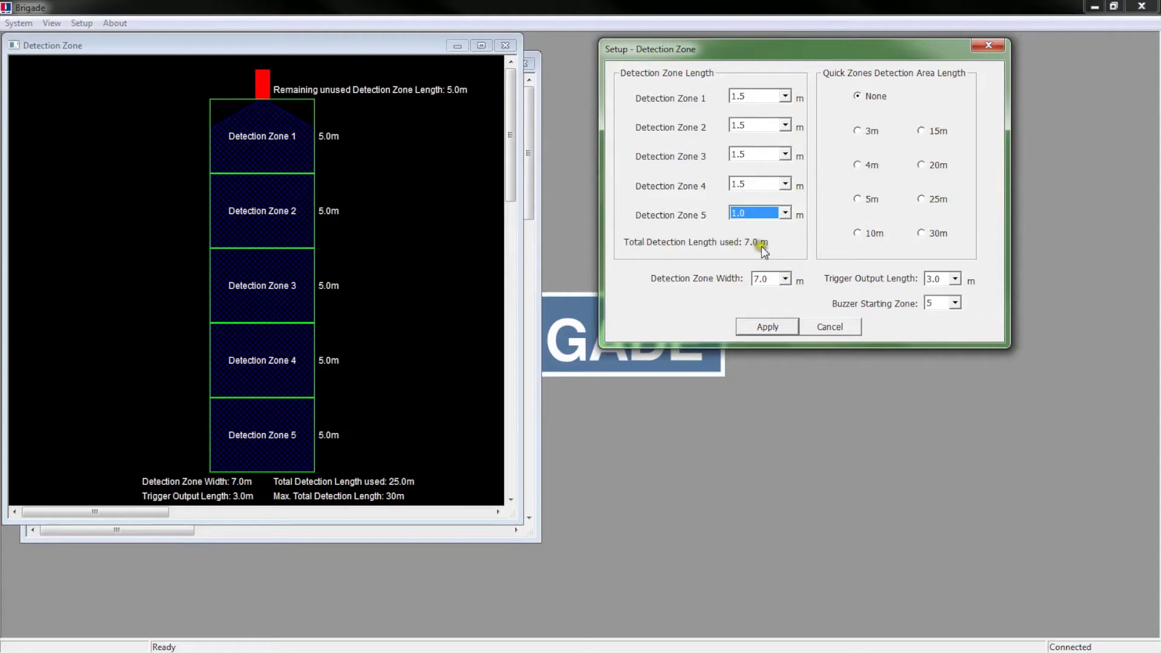
click(769, 327)
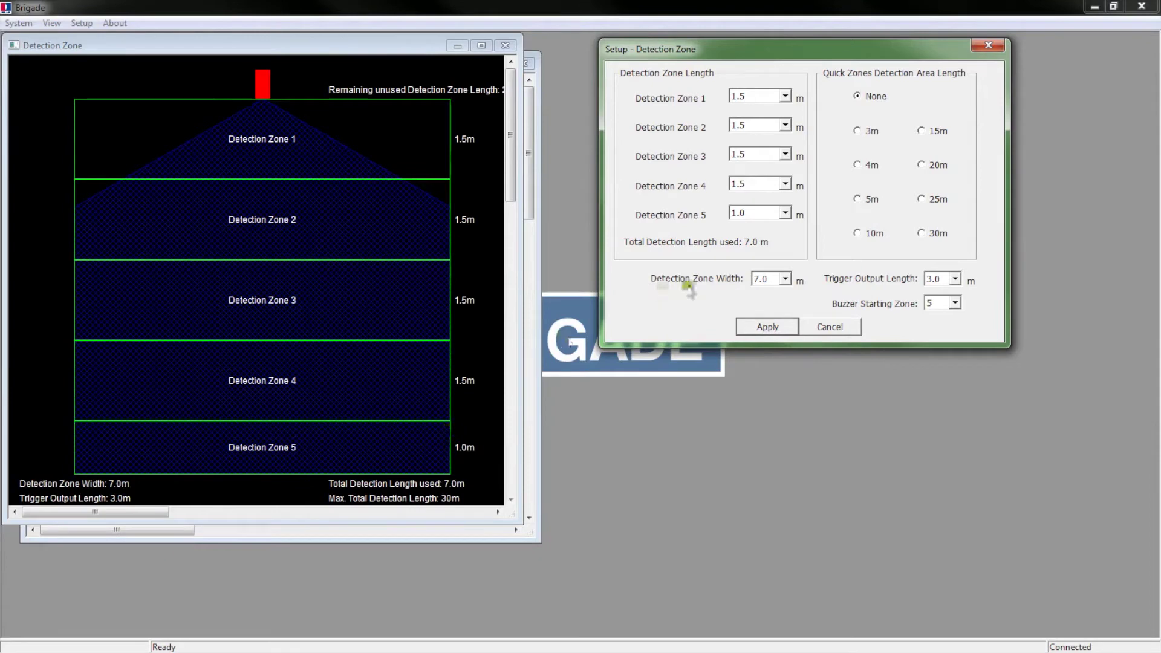
click(786, 278)
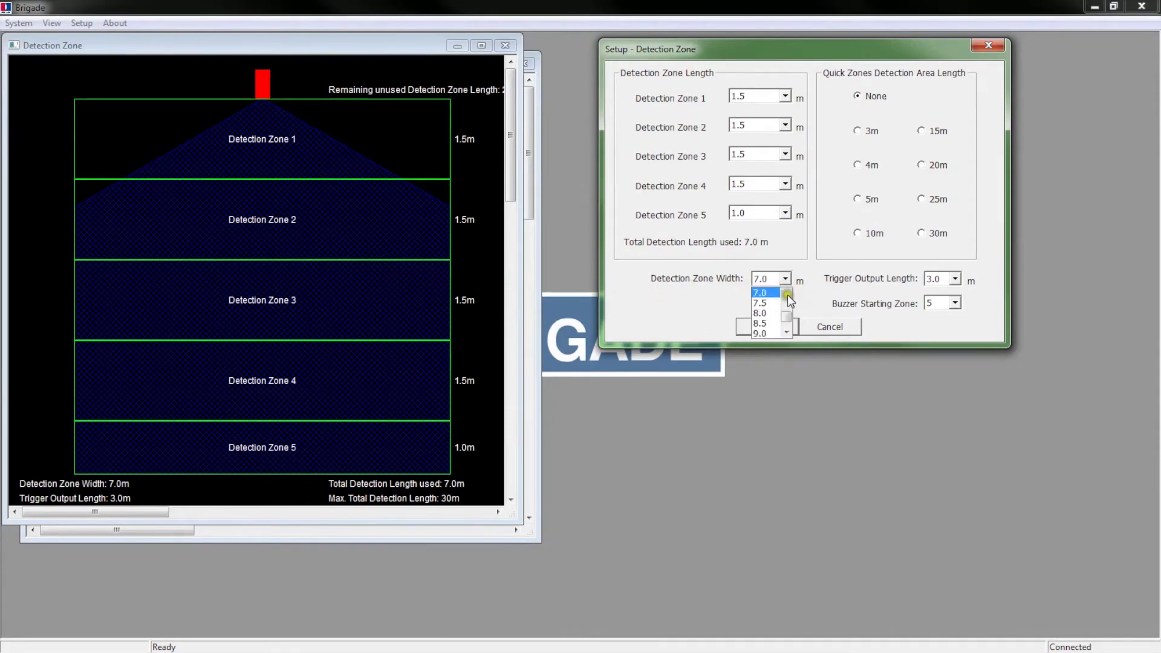
Step: Apply a 4.0 m detection zone width and close the Setup - Detection Zone dialog
scroll(788, 295, up, 1)
scroll(787, 295, up, 1)
click(756, 294)
click(754, 321)
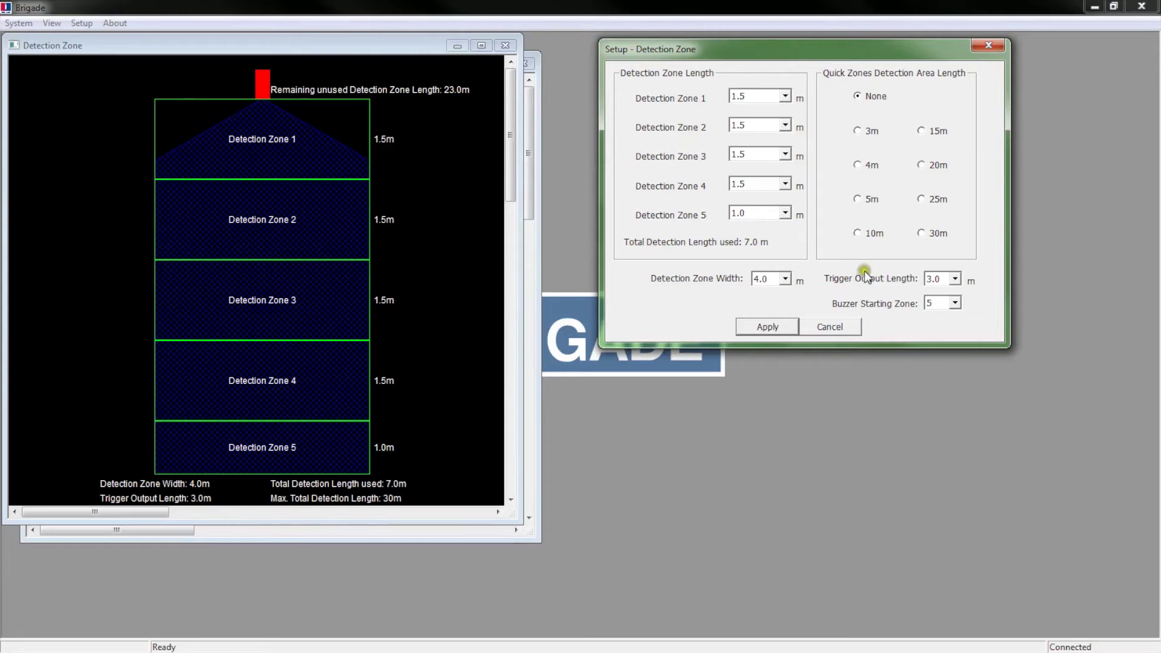
click(770, 327)
click(831, 327)
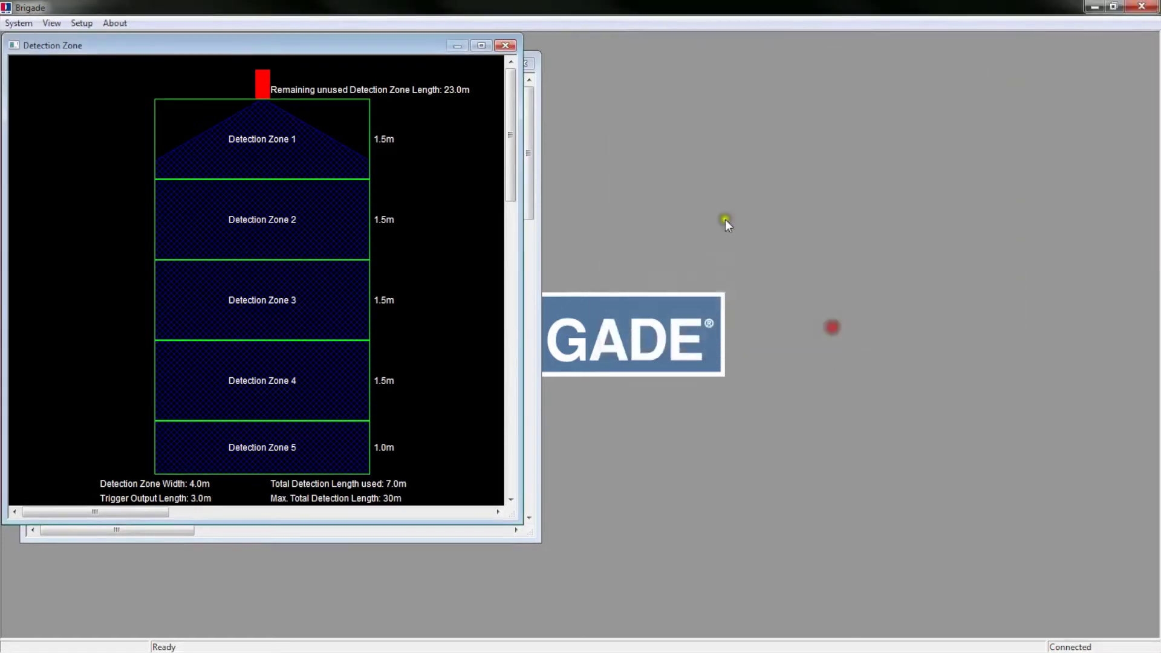
Step: Show the Blind Zone window via Setup > 2 Blind Zone and open Setup - Blind Zone
click(82, 23)
click(104, 95)
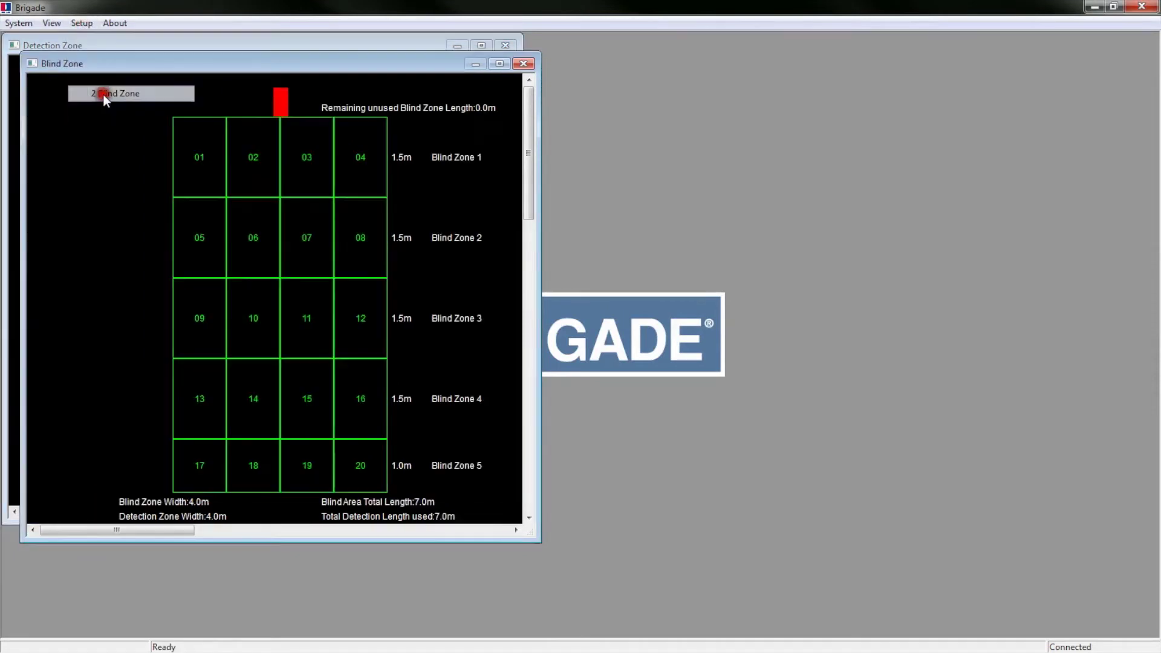
click(79, 24)
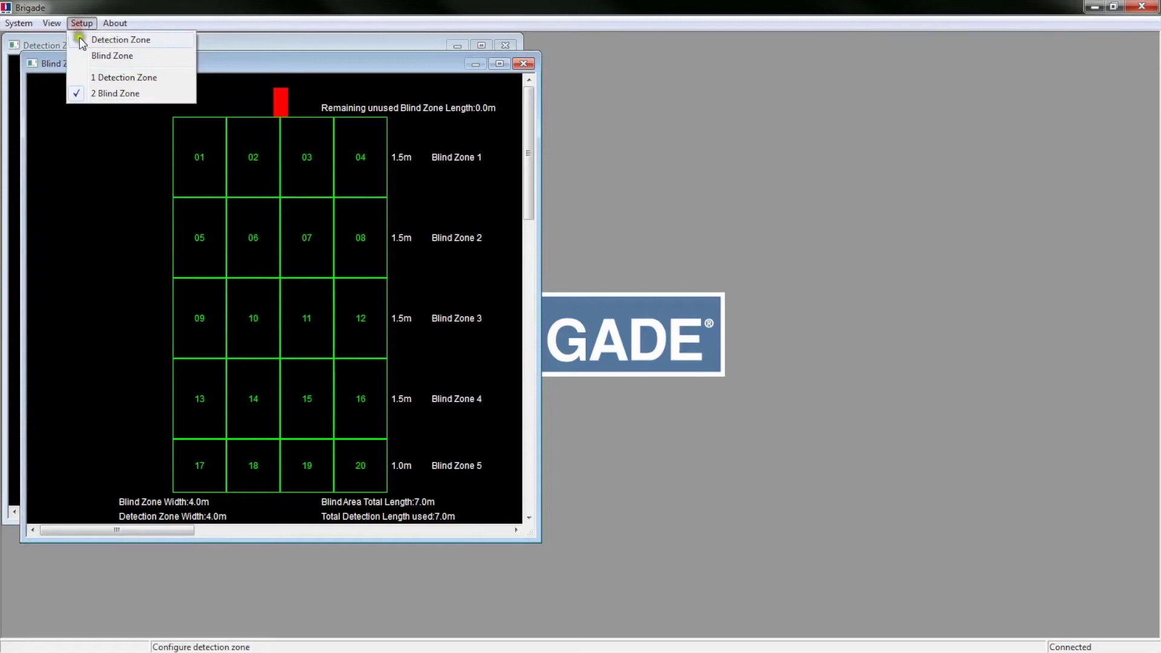
click(114, 56)
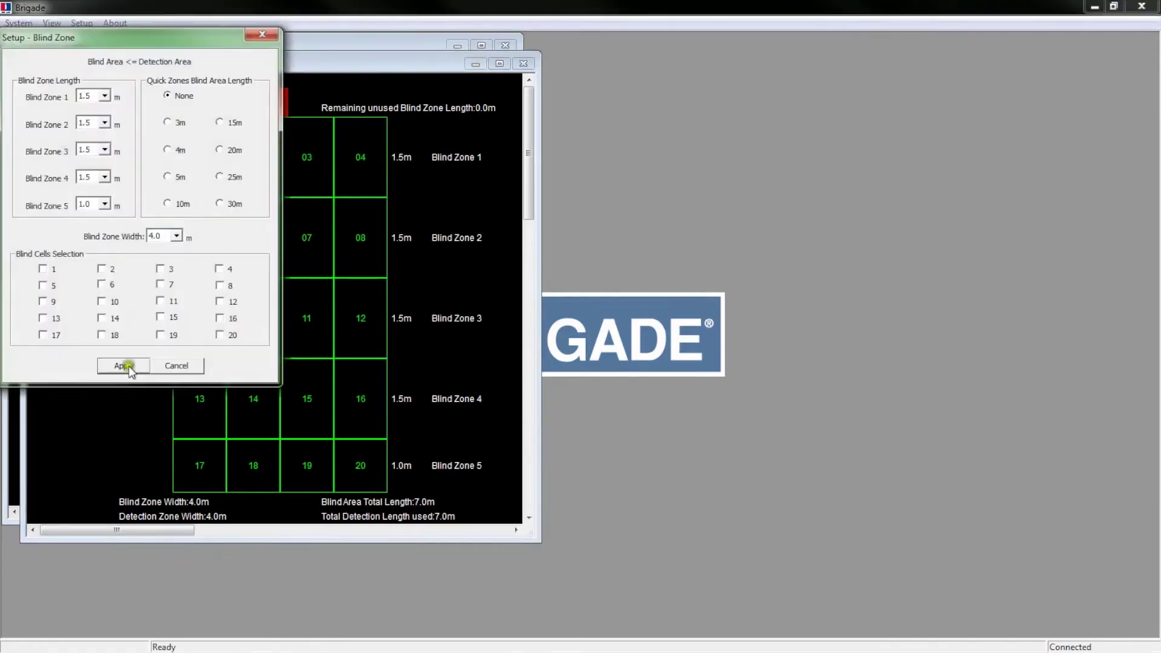
Step: Apply the 3 m quick blind length, dismissing the warning from the 20 m attempt
drag(168, 35, 907, 90)
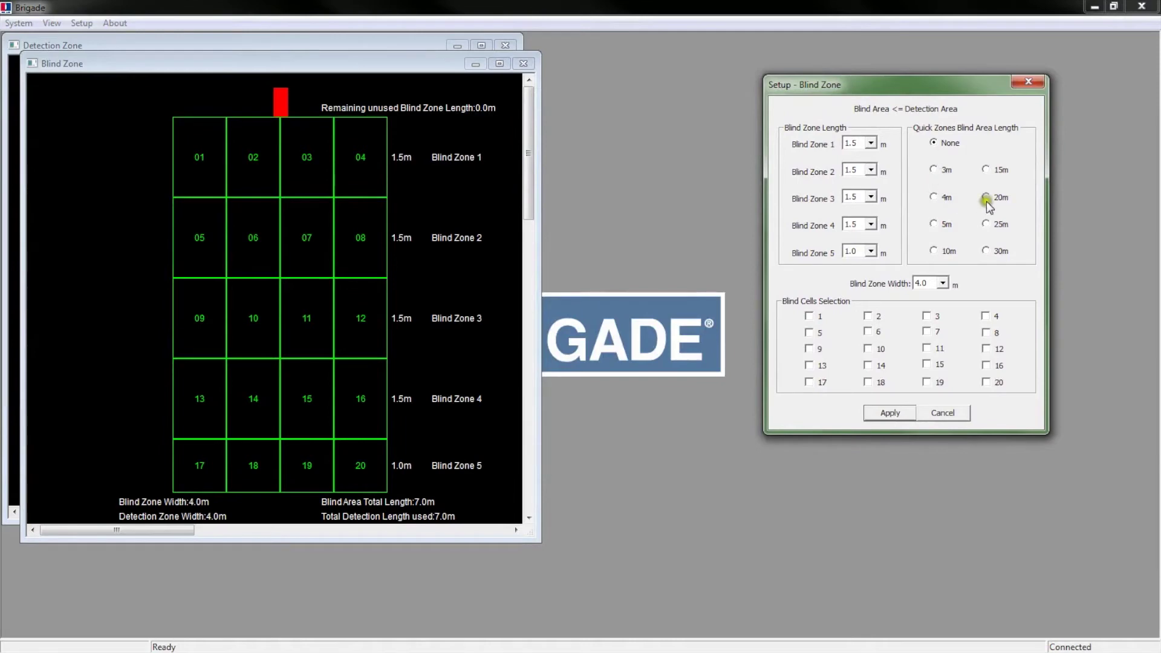
click(932, 170)
click(887, 414)
click(986, 197)
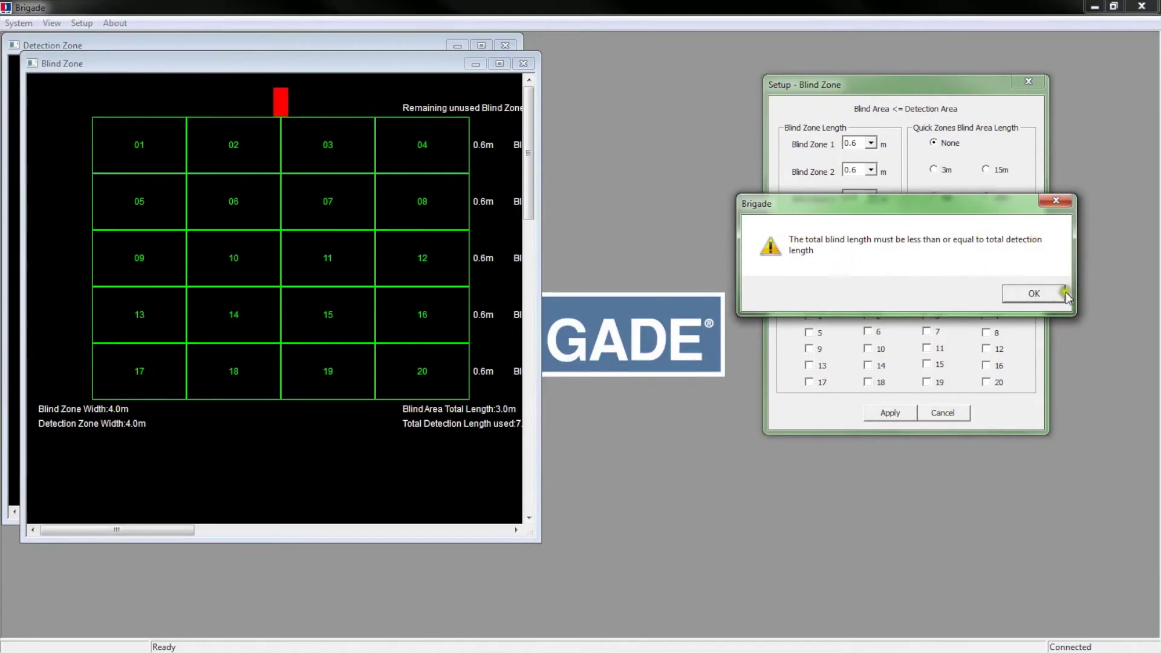
click(1035, 292)
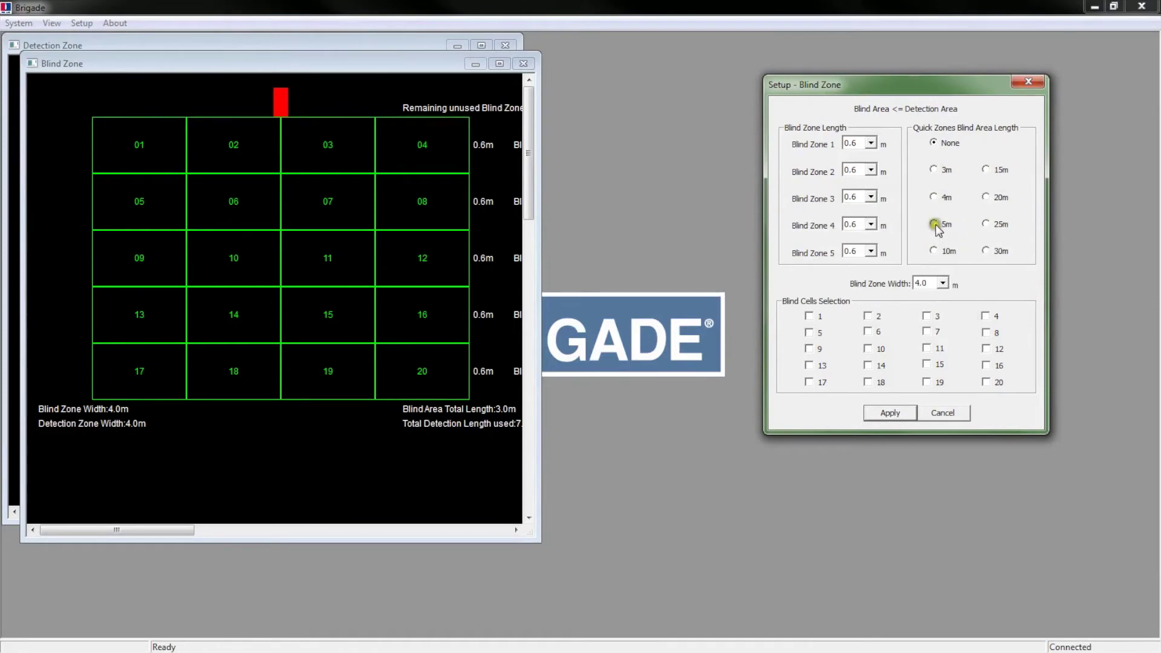
click(935, 170)
click(894, 416)
click(941, 283)
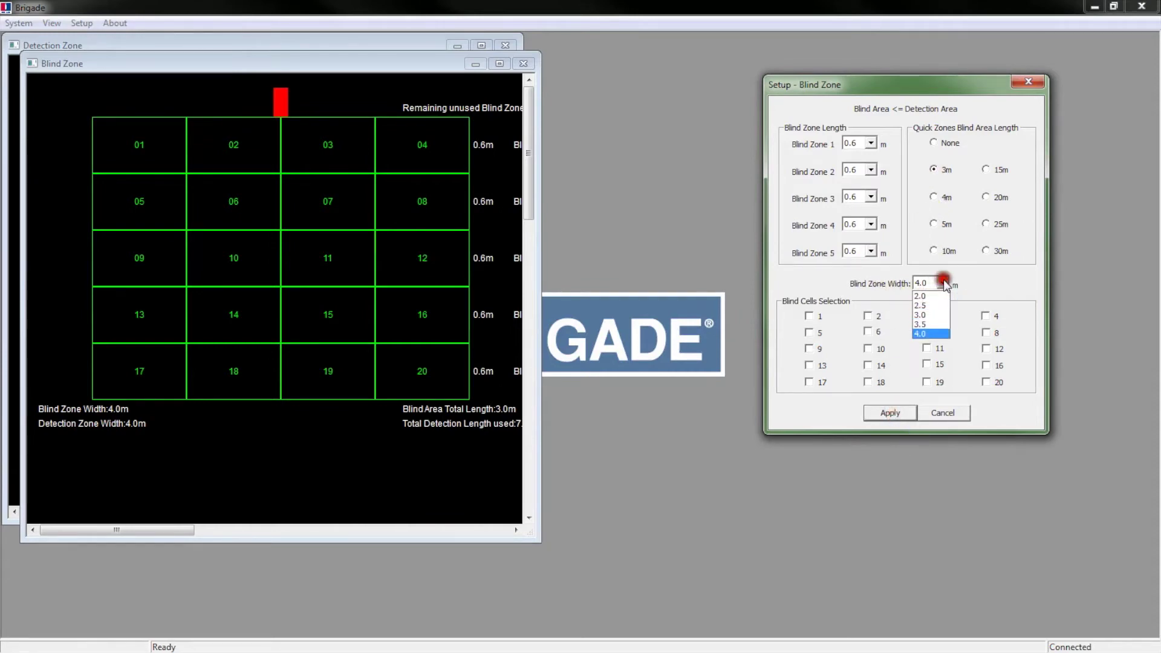
Step: Apply a 4.0 m blind zone width after first trying 3.0 m
click(936, 310)
click(889, 411)
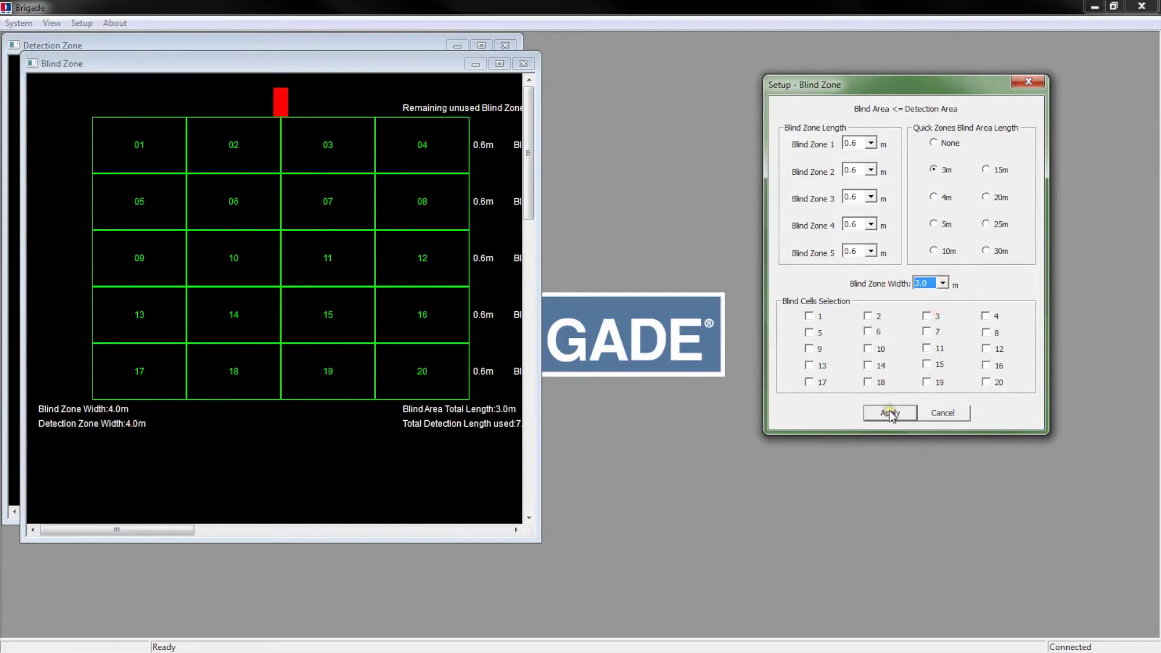
click(943, 283)
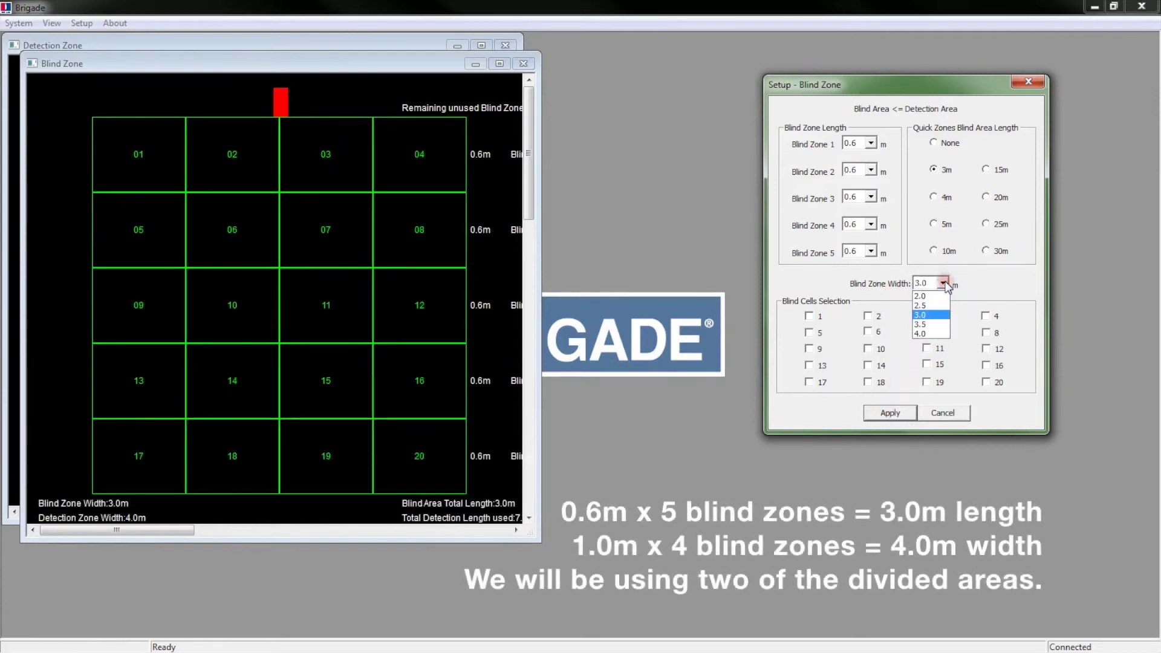
click(935, 335)
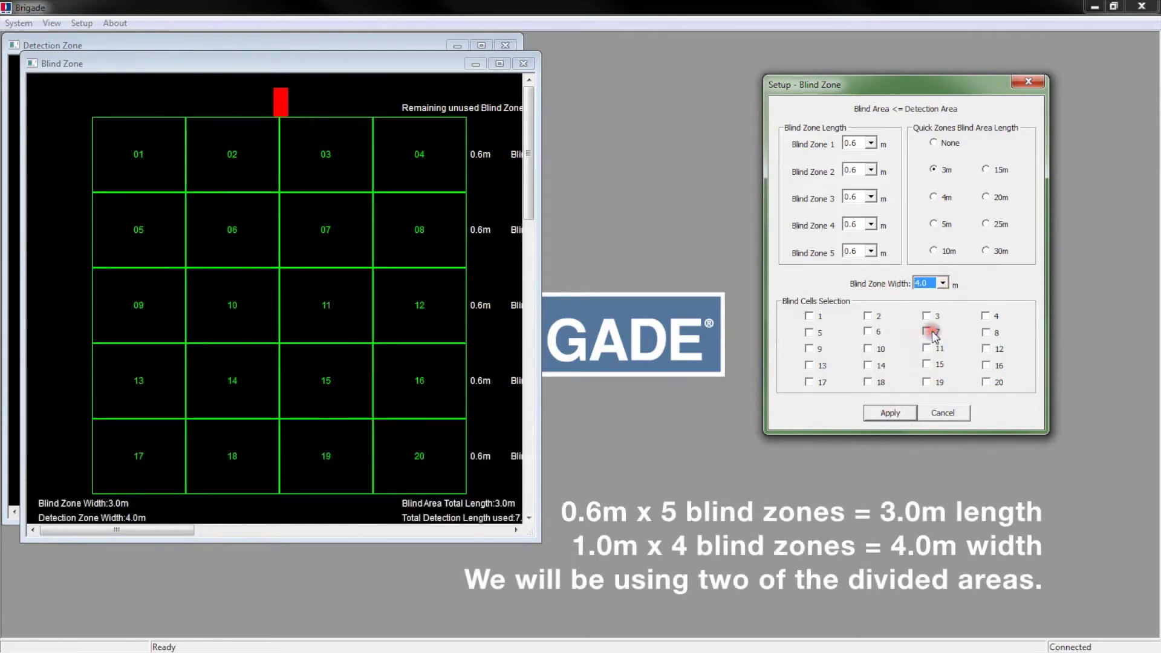
click(889, 413)
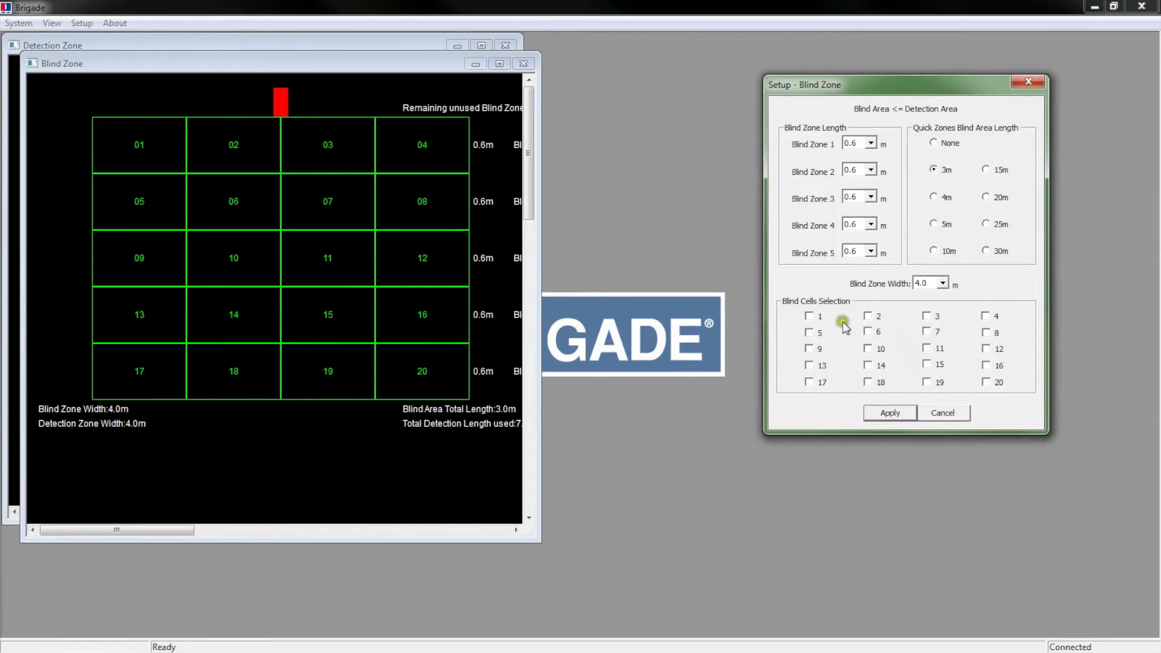
Step: Mark cells 2 and 3 as blind cells, apply, and close the blind zone setup
click(868, 316)
click(927, 315)
click(889, 414)
click(944, 413)
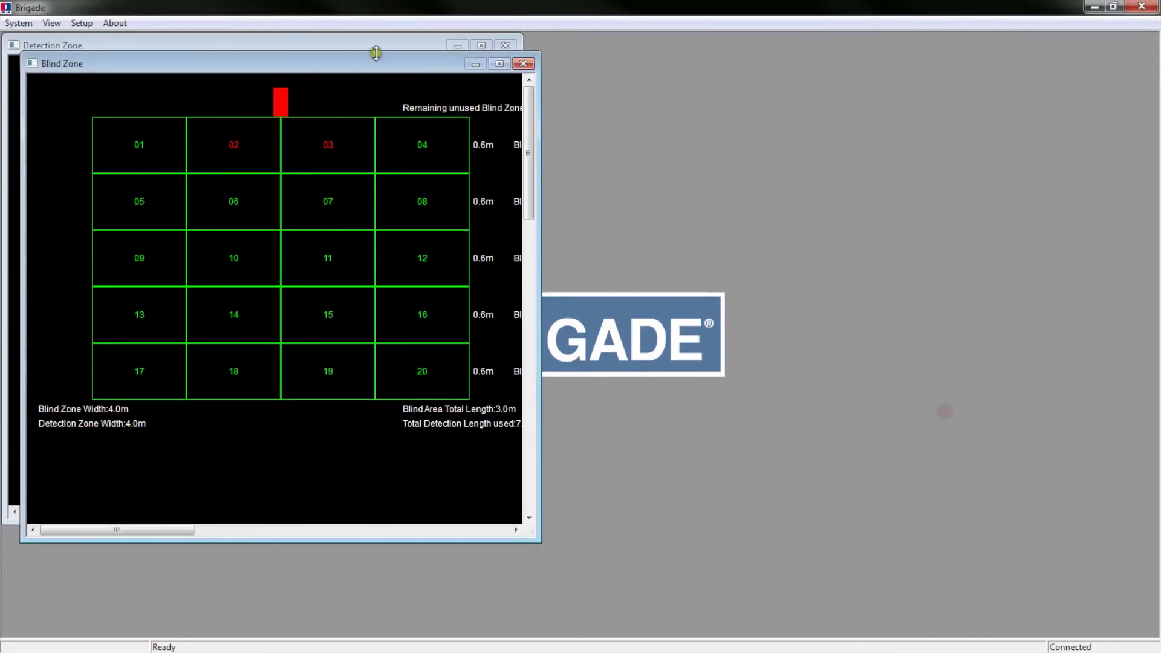
Step: Move the Blind Zone window aside and write the configuration to the sensor, dismissing the confirmation
drag(268, 60, 779, 43)
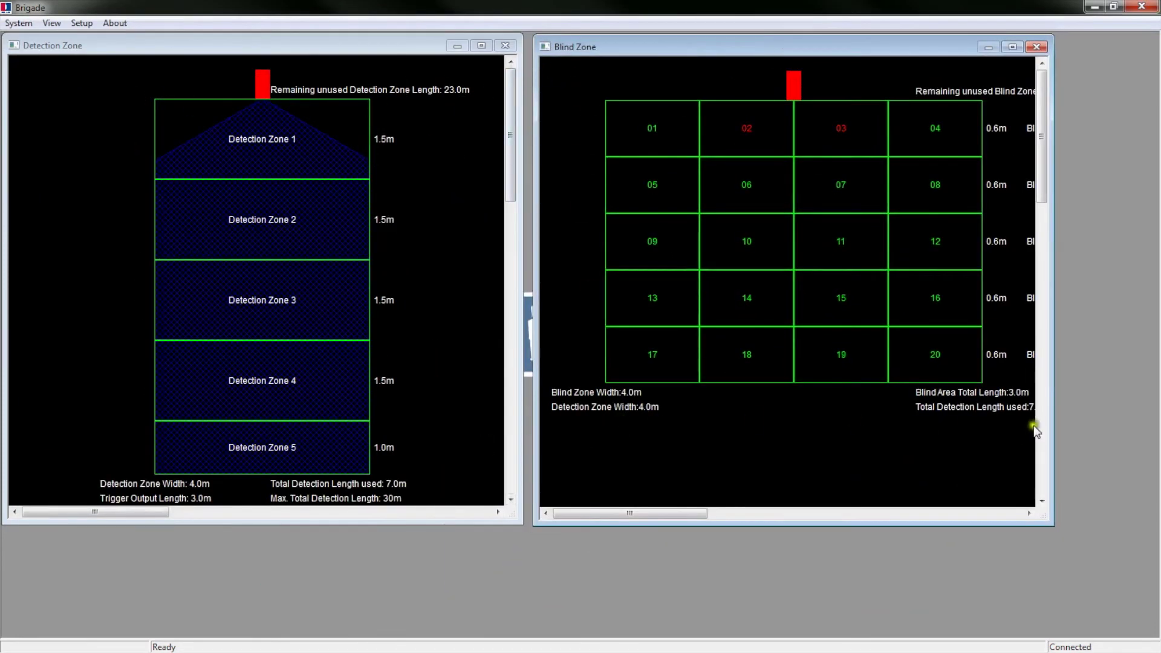
click(13, 25)
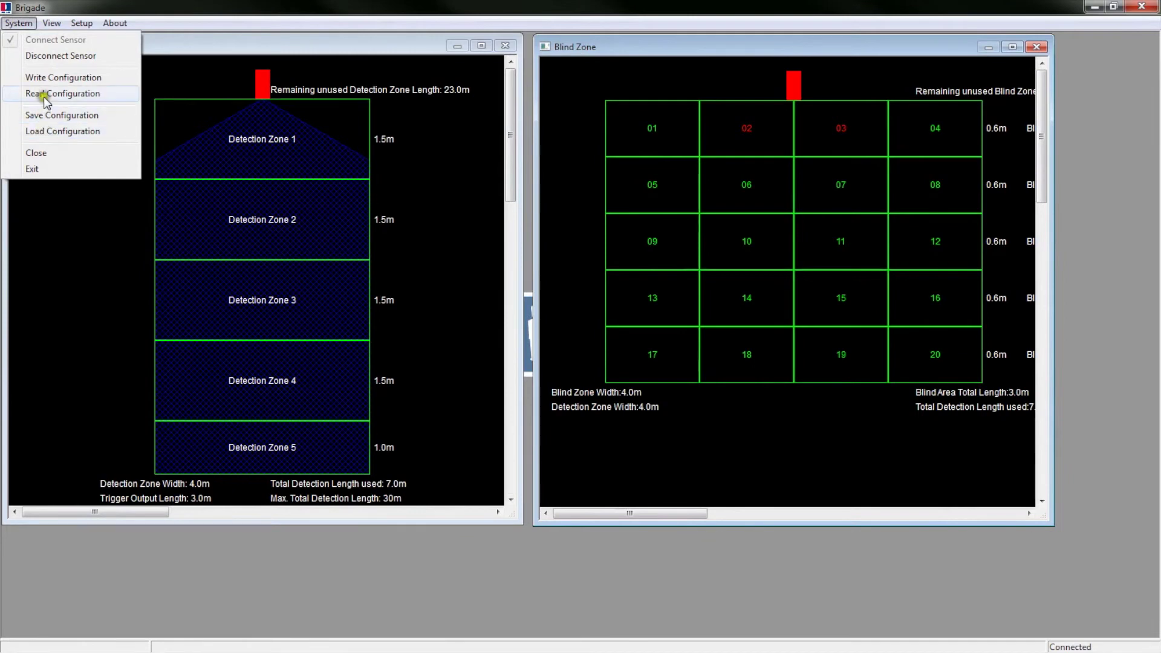
click(76, 78)
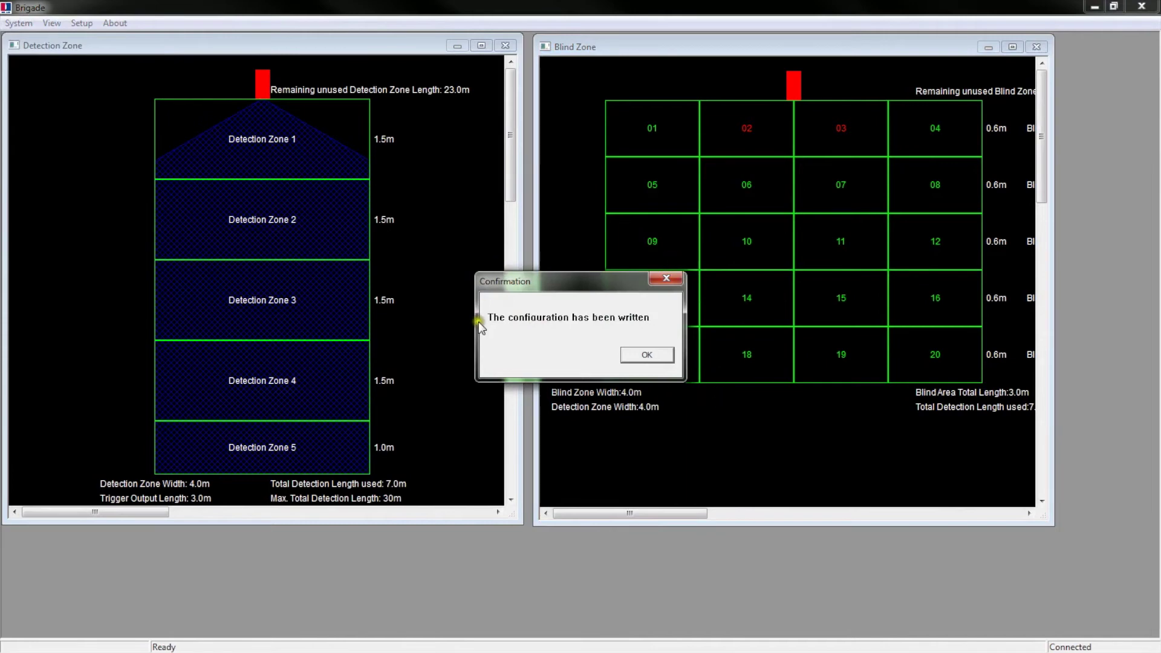
click(646, 356)
click(646, 354)
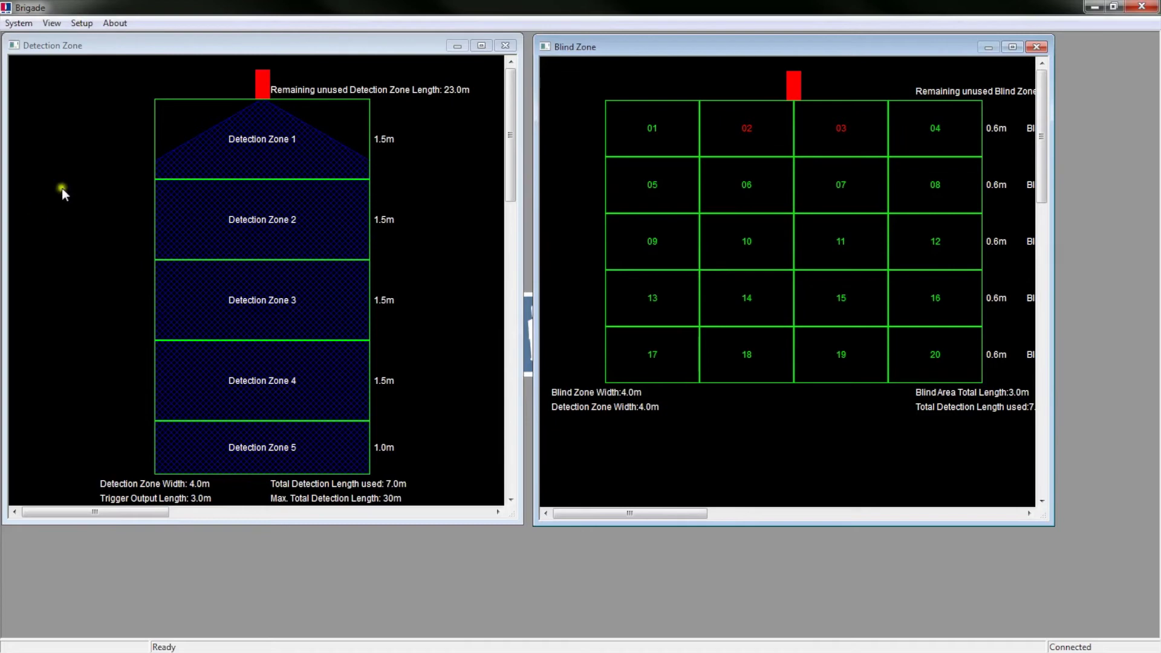
Step: Save the current detection and blind zone setup as 'test file.cbd' in the Configuration folder
click(17, 23)
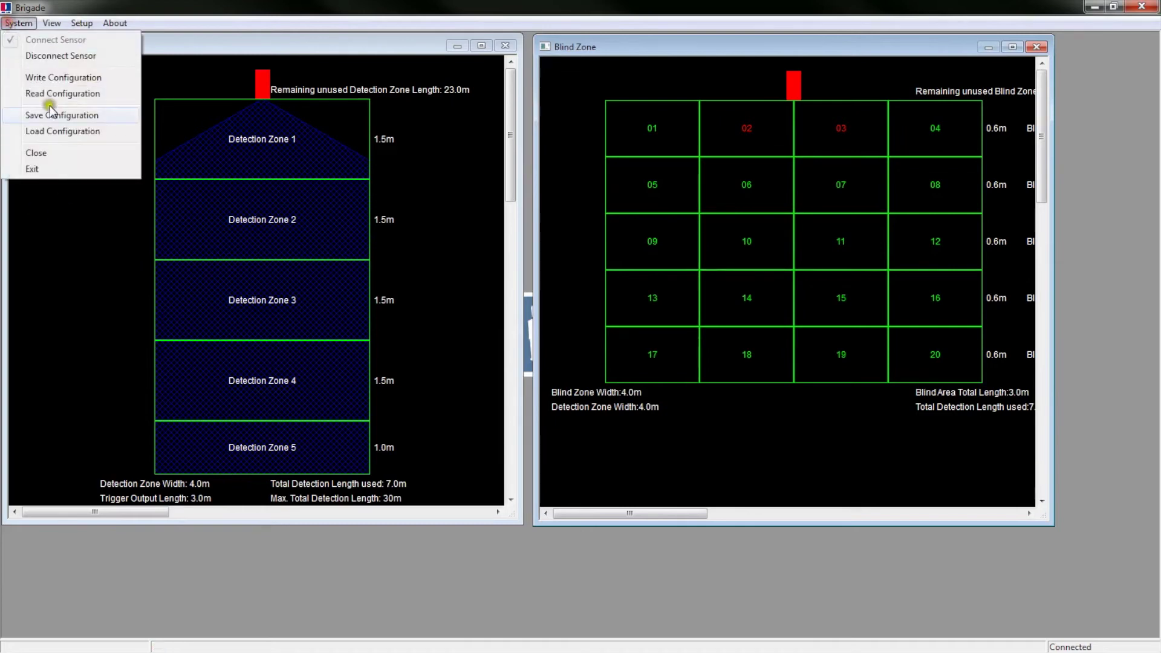
click(44, 58)
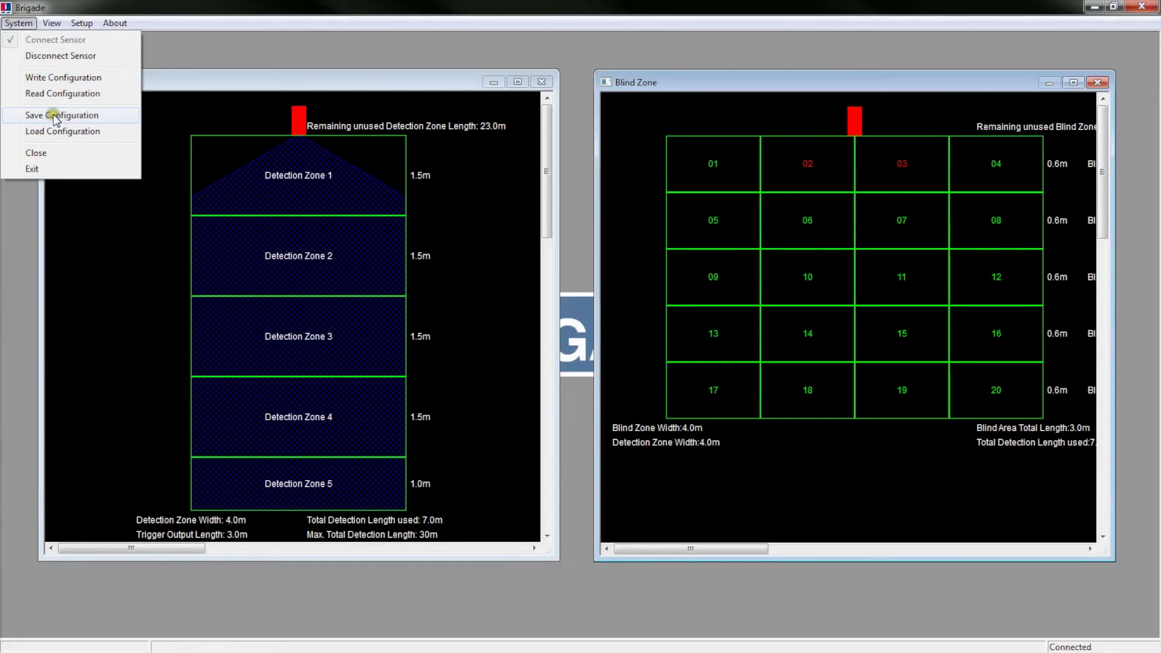
click(54, 116)
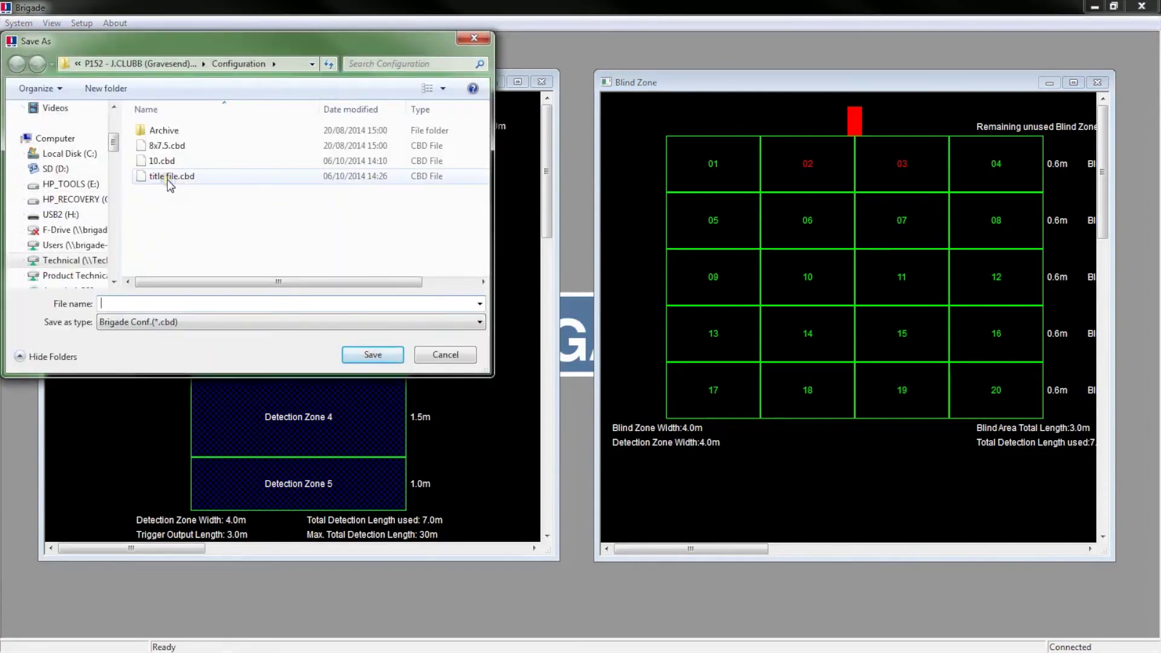
click(138, 303)
text(test file)
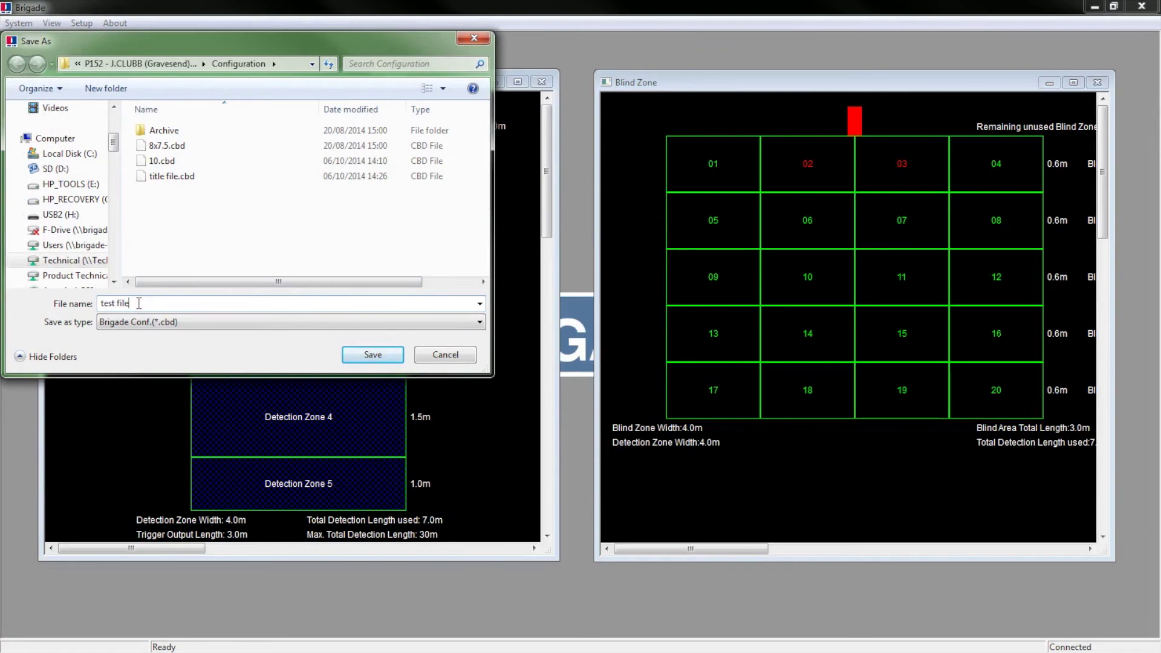
key(Return)
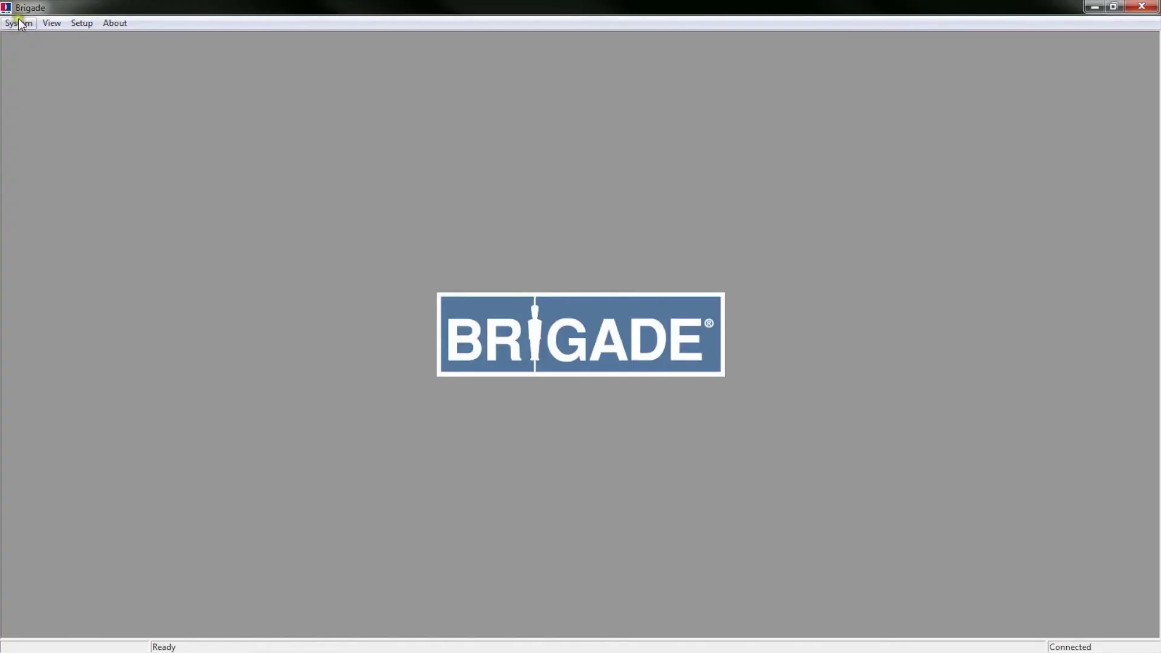
click(20, 24)
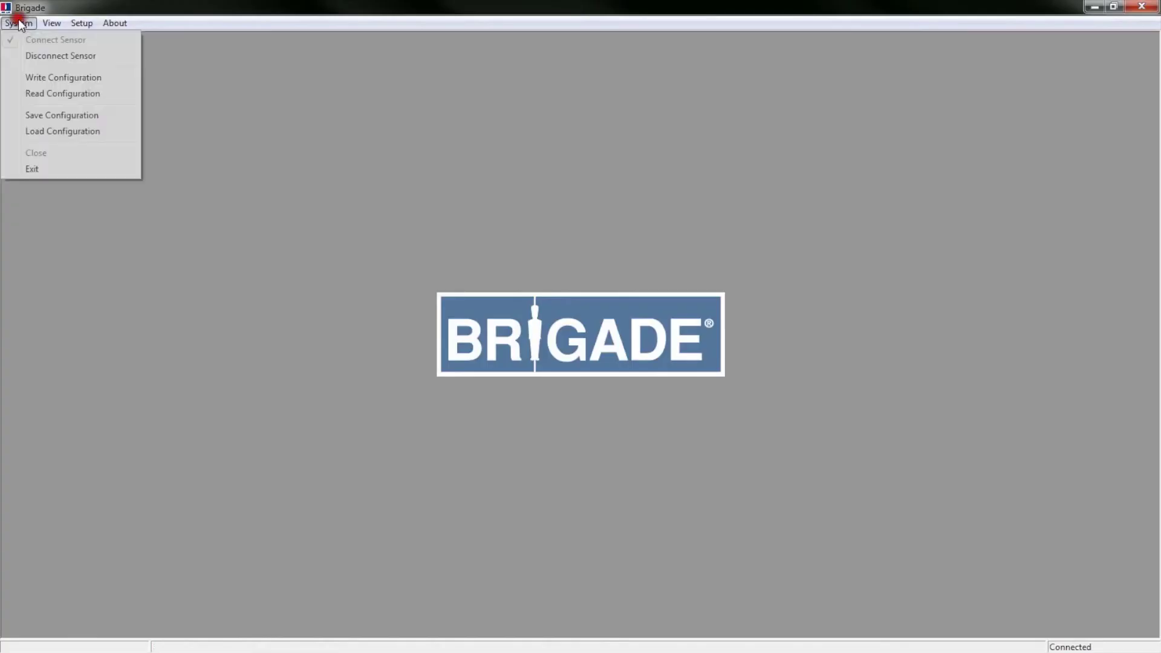
Step: Load the saved configuration file 8x7.5.cbd
click(65, 132)
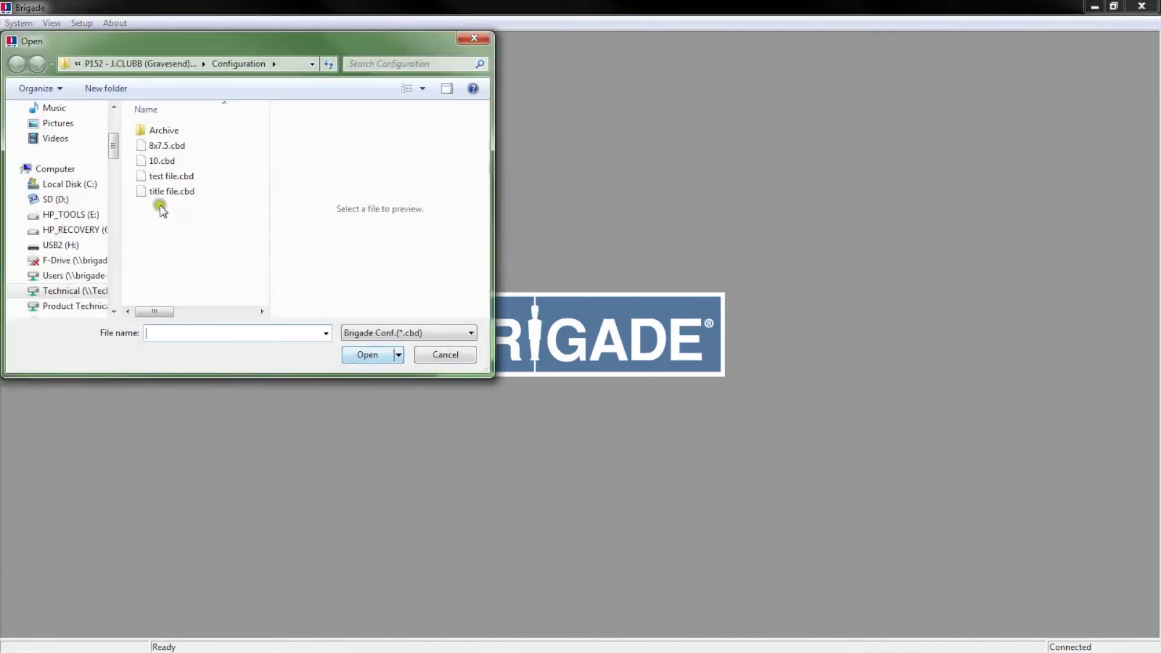
click(161, 146)
click(367, 354)
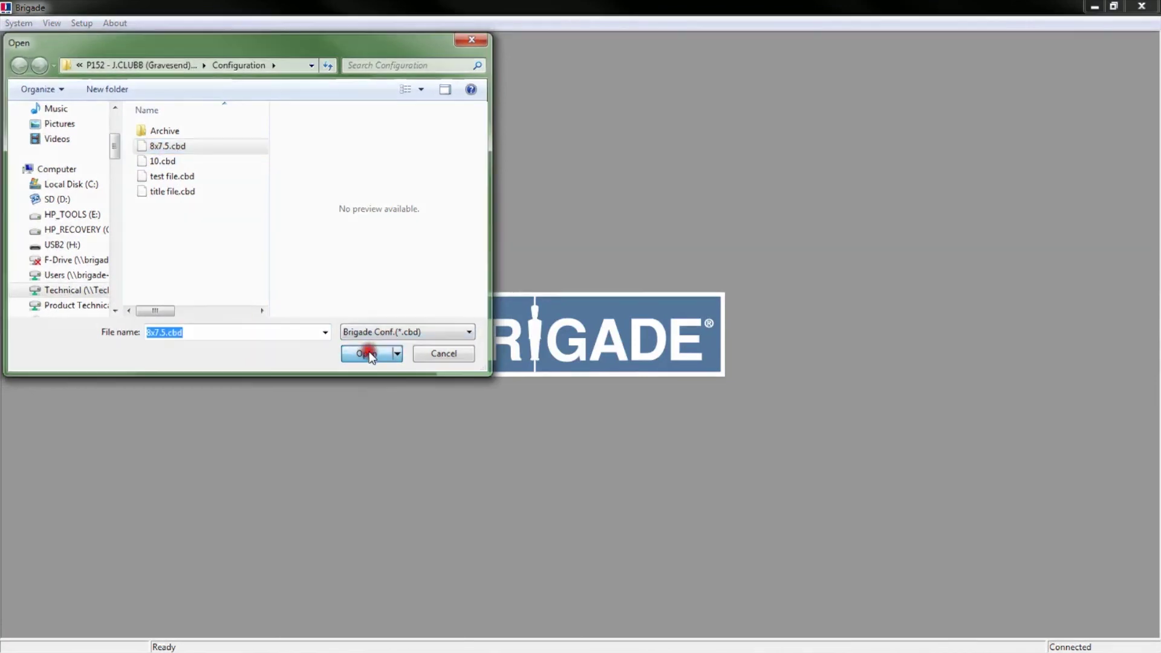
Step: Show the Detection Zone and Blind Zone views side by side
click(52, 24)
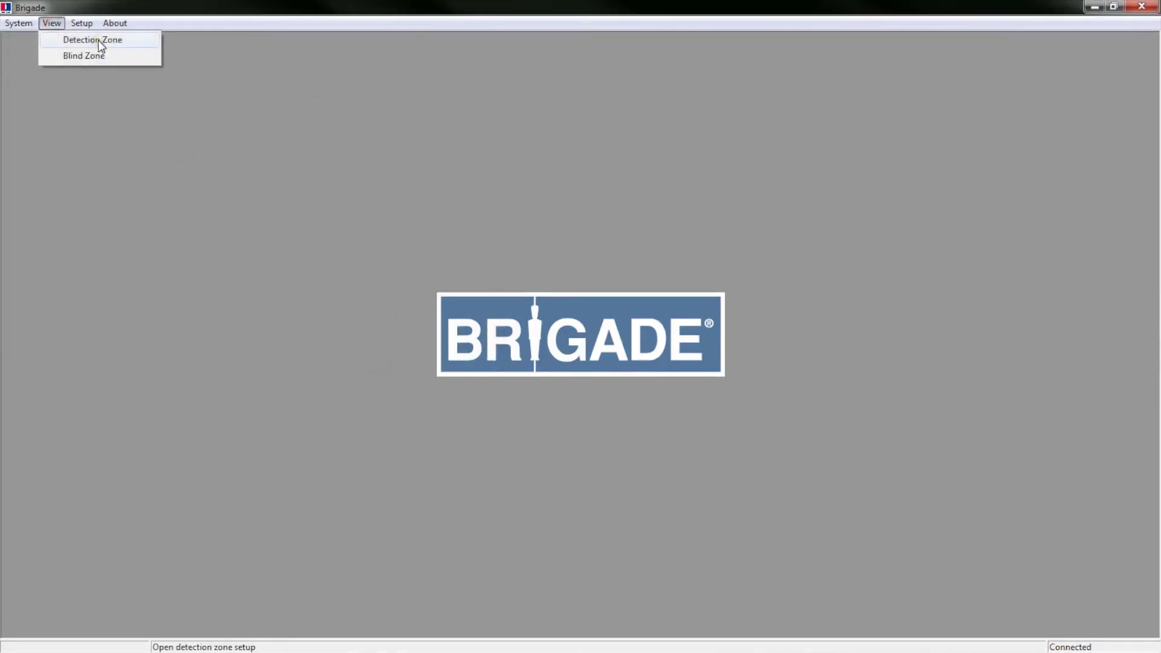
click(98, 40)
click(48, 23)
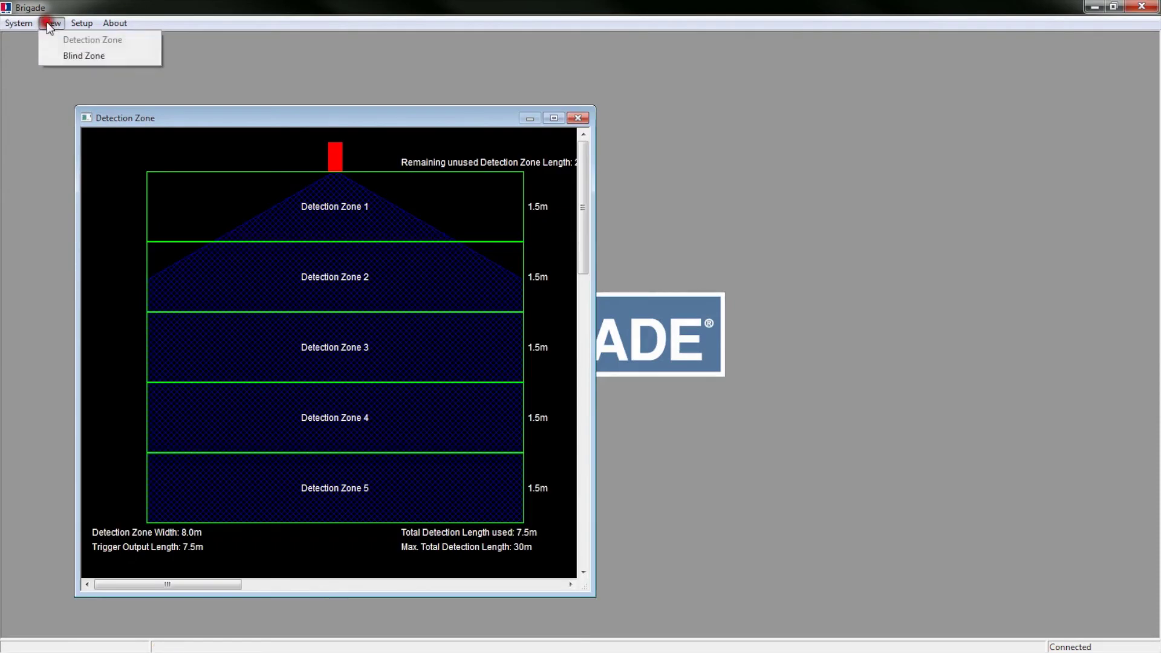
click(75, 56)
drag(289, 132, 801, 115)
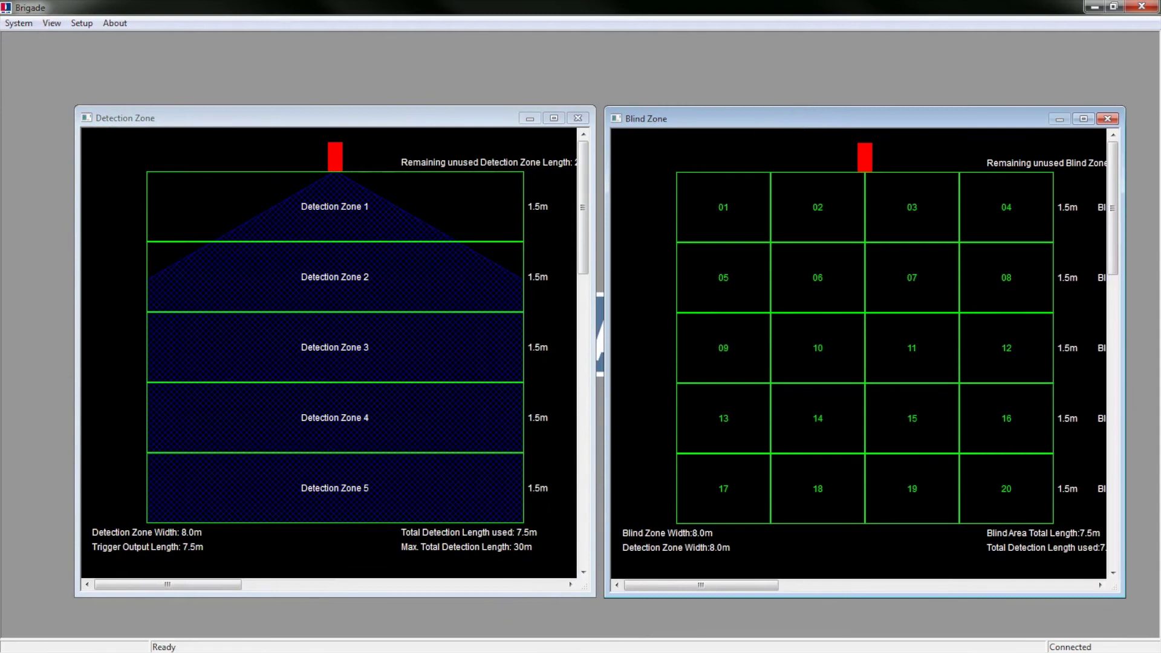
Step: Close the blind zone and detection zone views, then exit Brigade
click(18, 23)
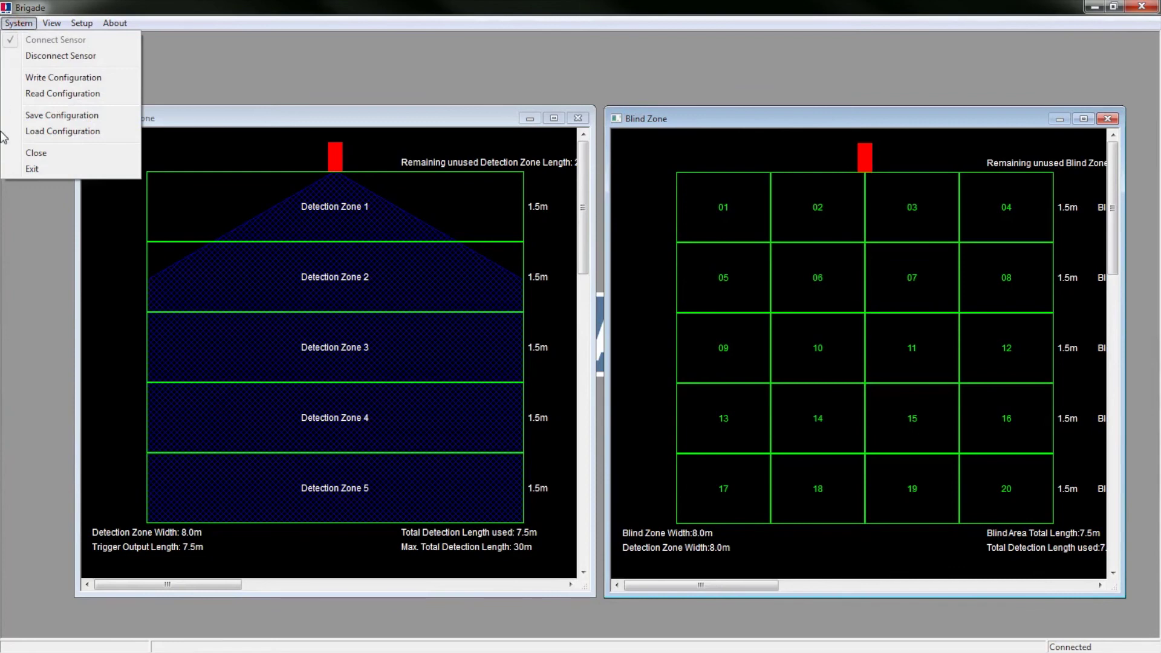
click(39, 153)
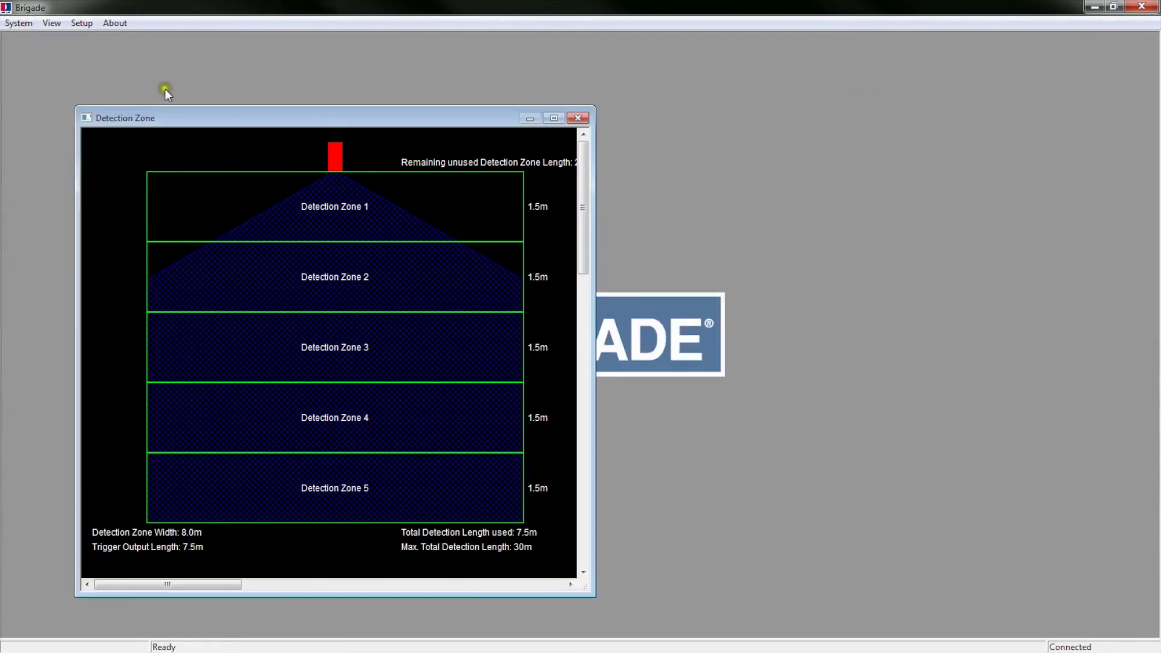
click(19, 23)
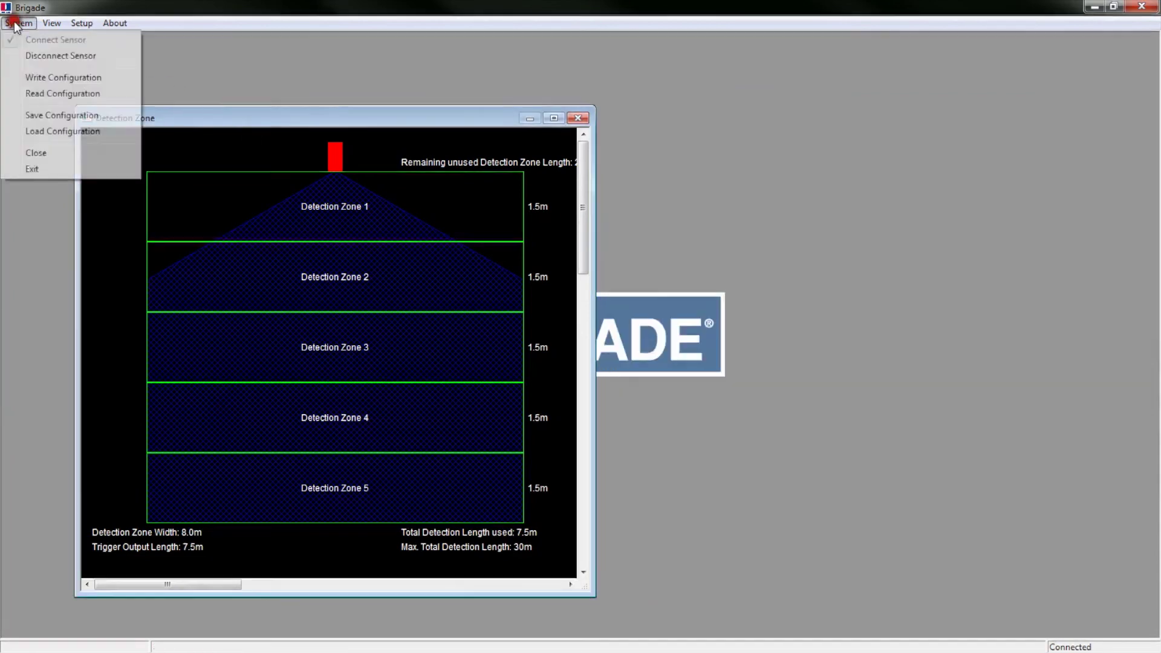
click(35, 153)
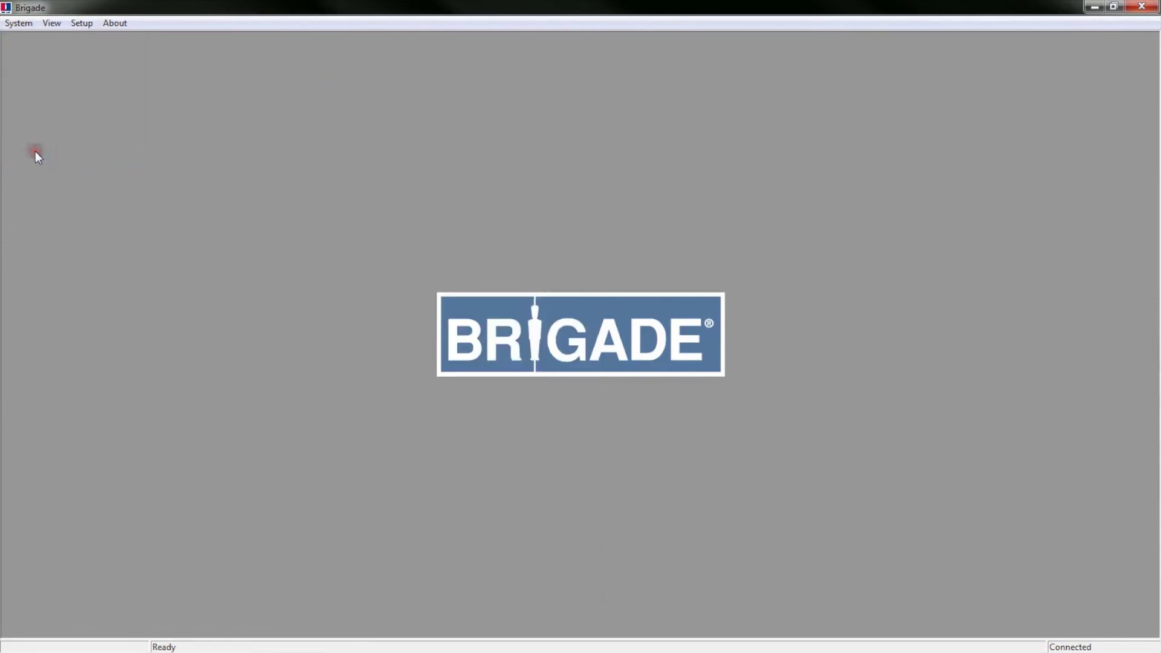
click(20, 26)
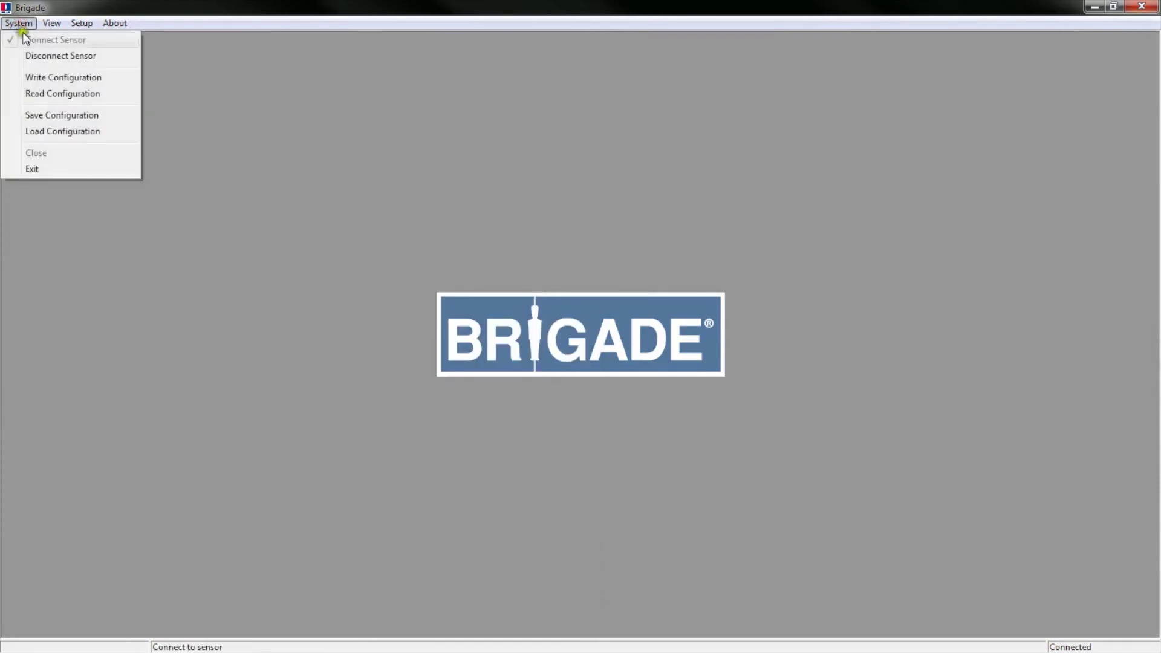
click(34, 169)
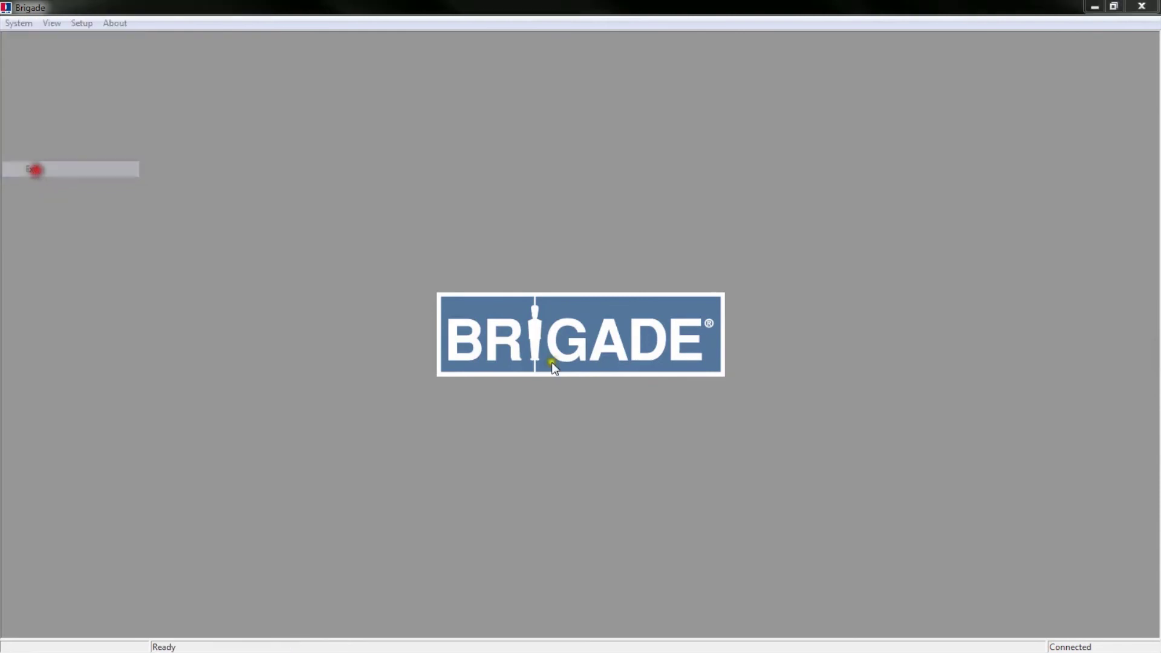